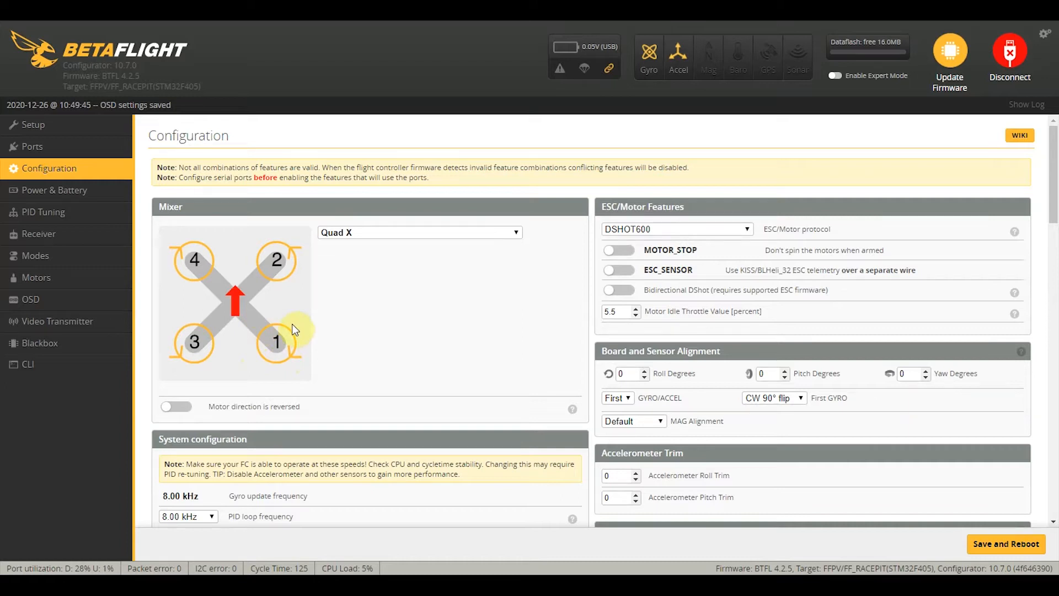
# Enable the reversed motor direction in the mixer settings and set the maximum arm angle to 180 degrees.
pyautogui.click(177, 408)
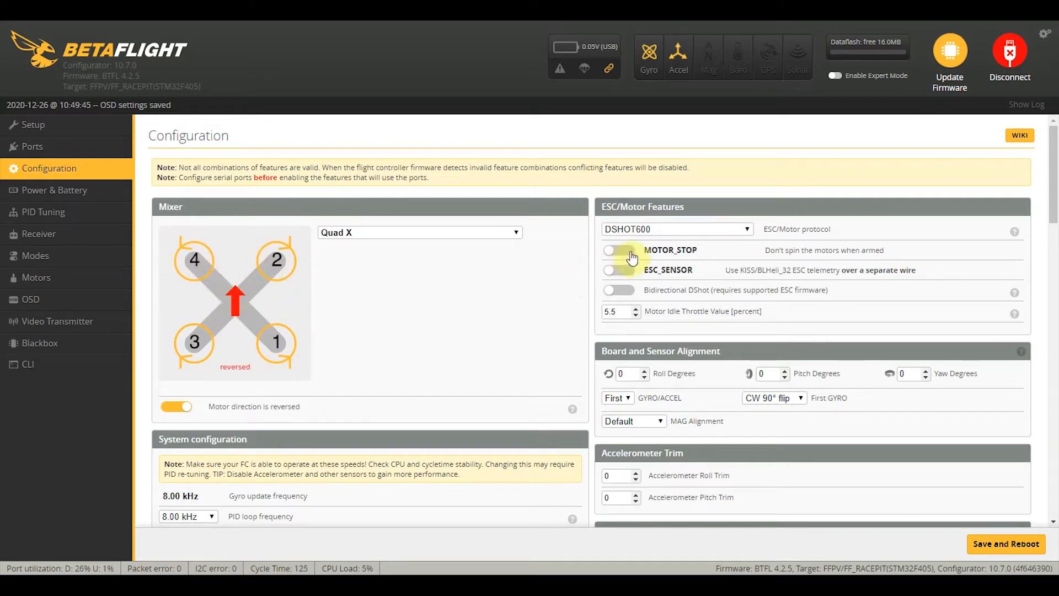
pyautogui.scroll(-5, 554, 319)
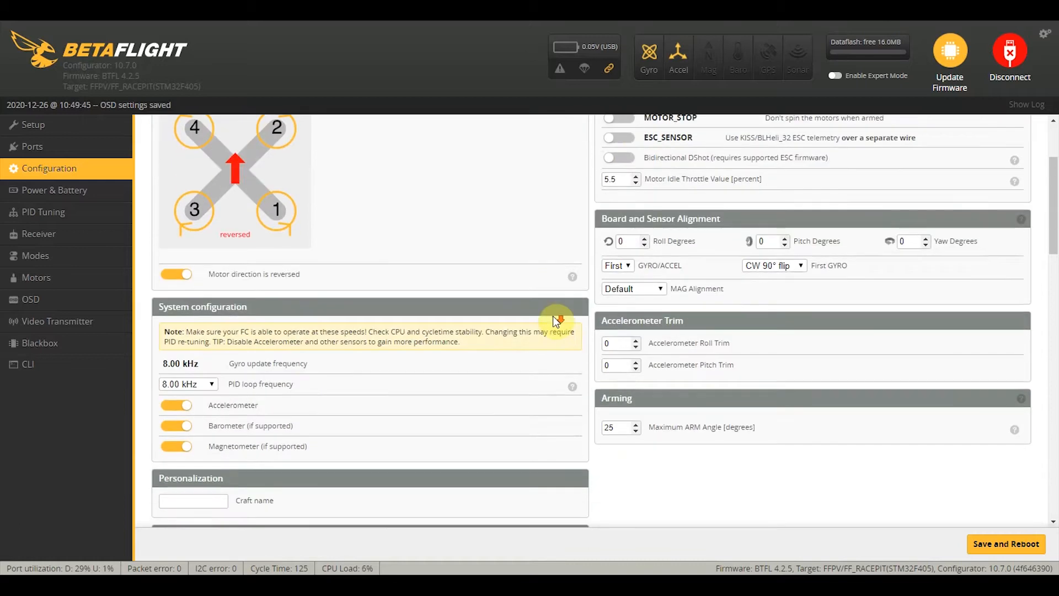
pyautogui.doubleClick(623, 293)
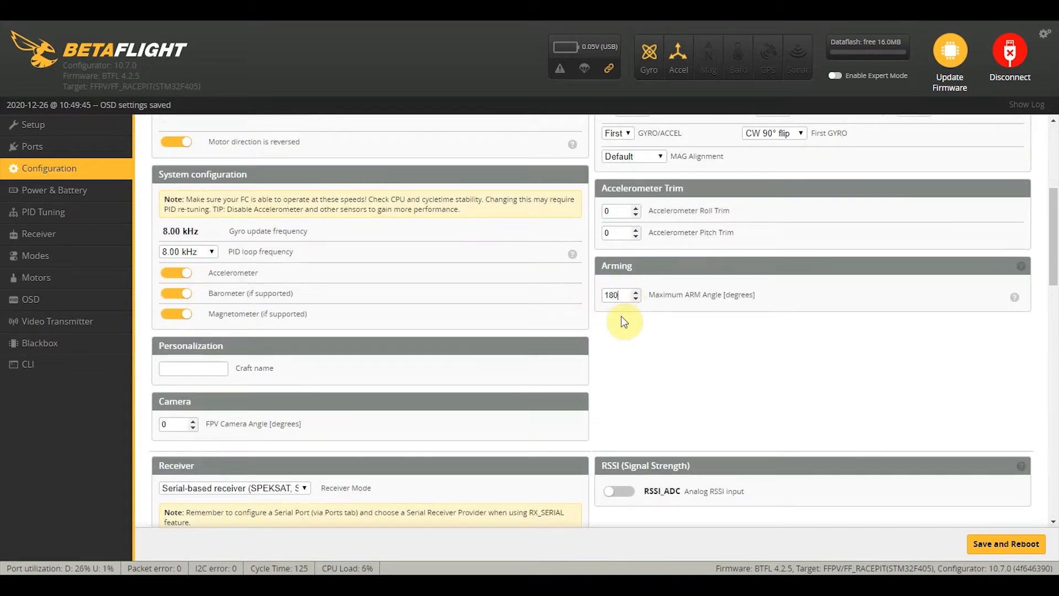
pyautogui.doubleClick(605, 296)
pyautogui.doubleClick(619, 295)
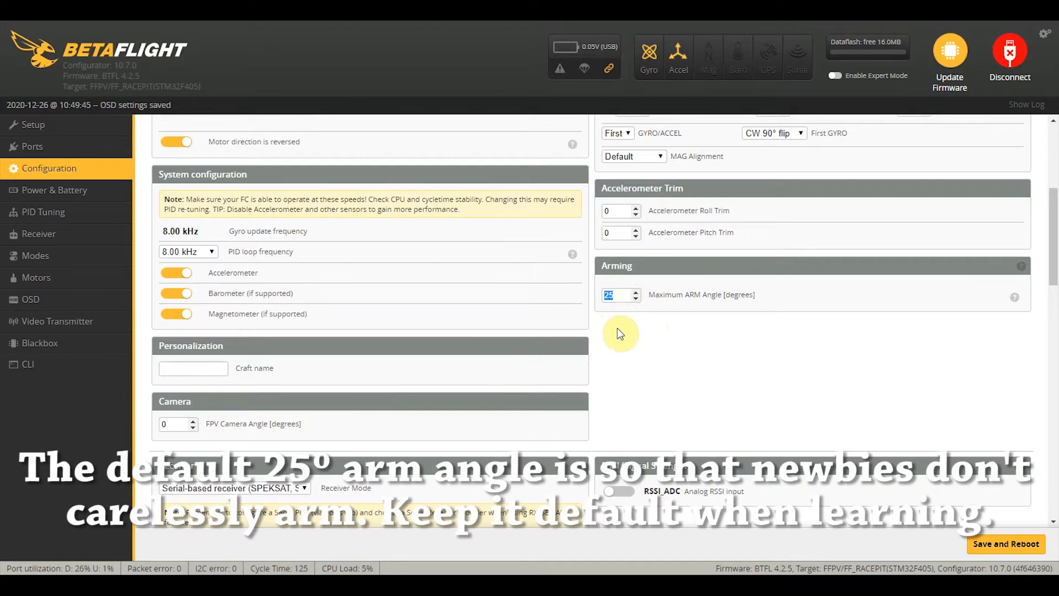
pyautogui.write('180')
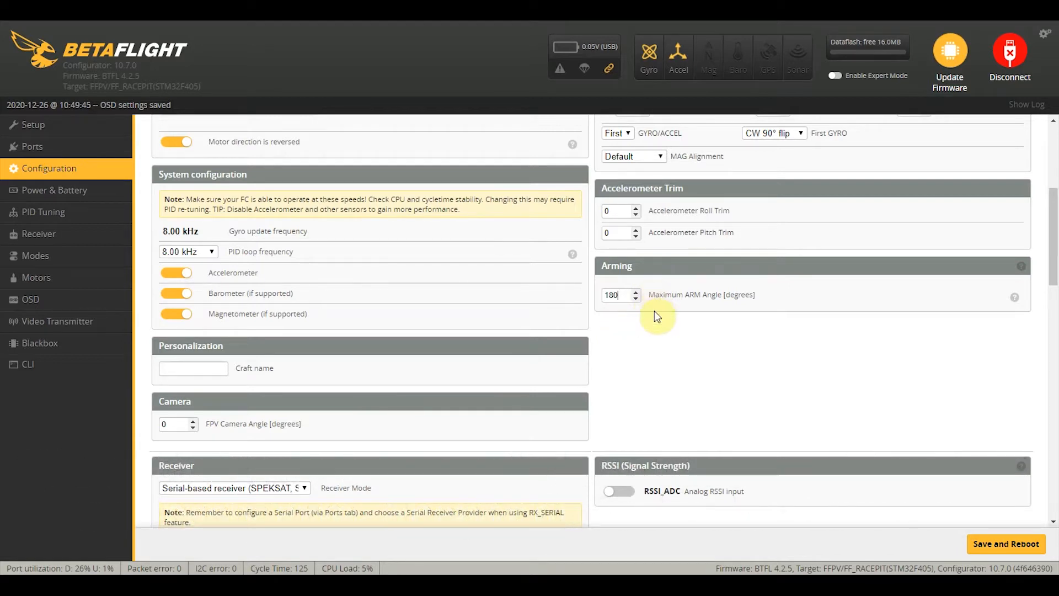
pyautogui.click(625, 295)
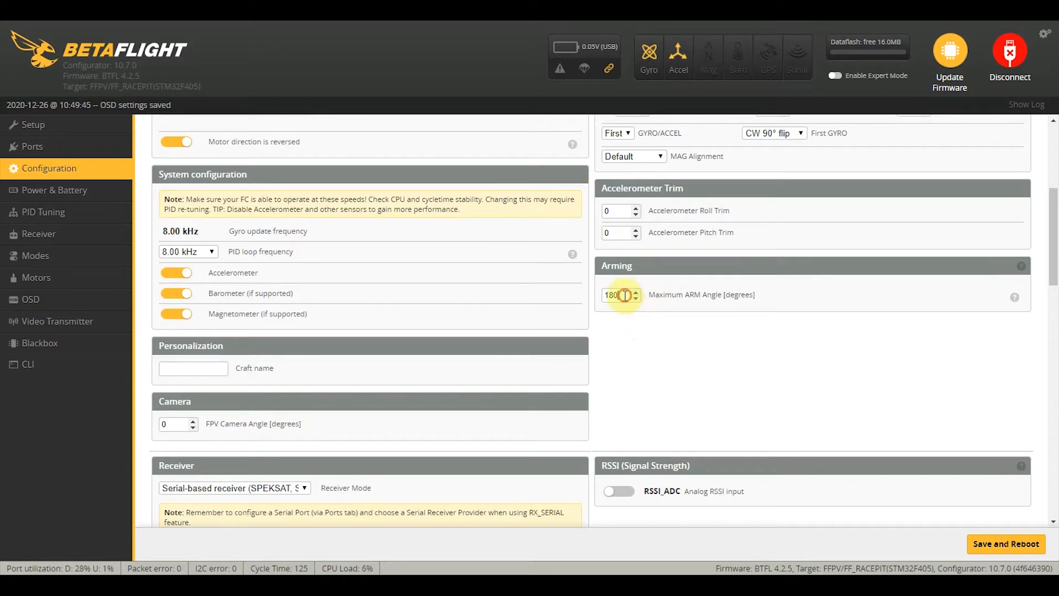
pyautogui.click(628, 332)
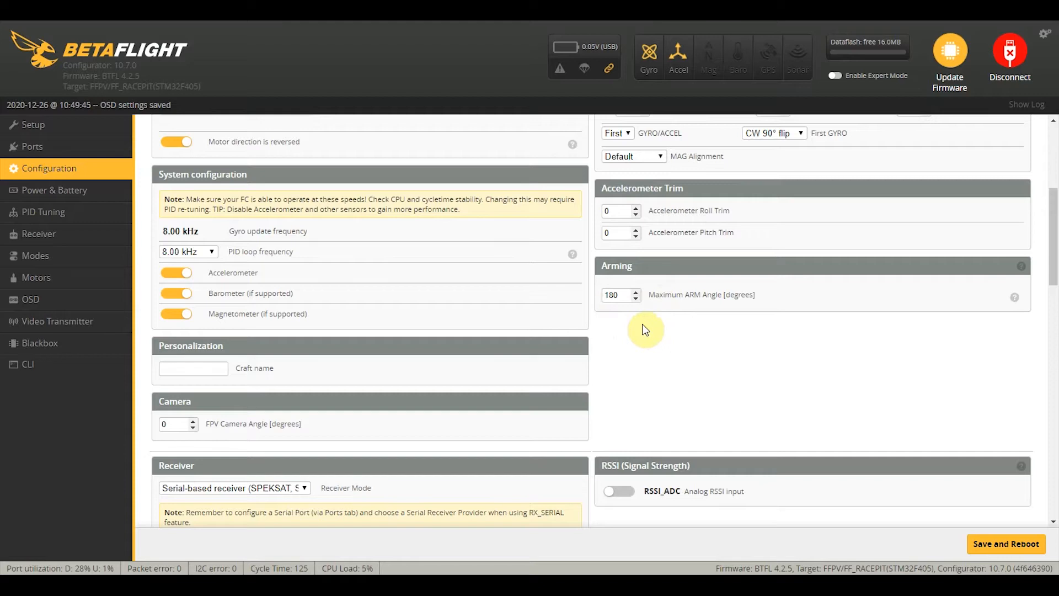
# Set the craft name to Glide, and save the configuration with a reboot of the flight controller.
pyautogui.click(204, 367)
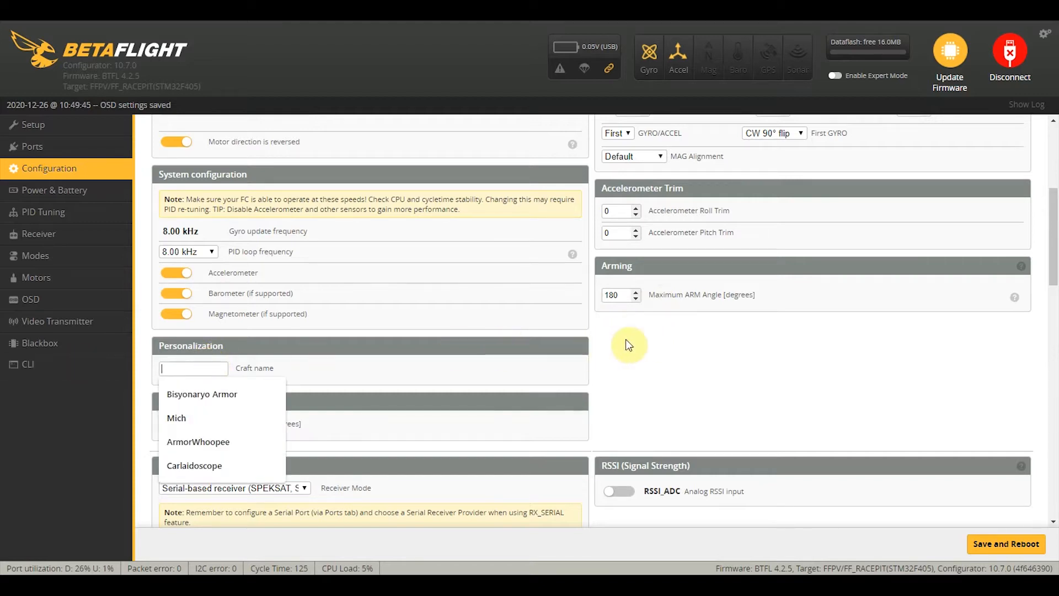
pyautogui.write('Glide')
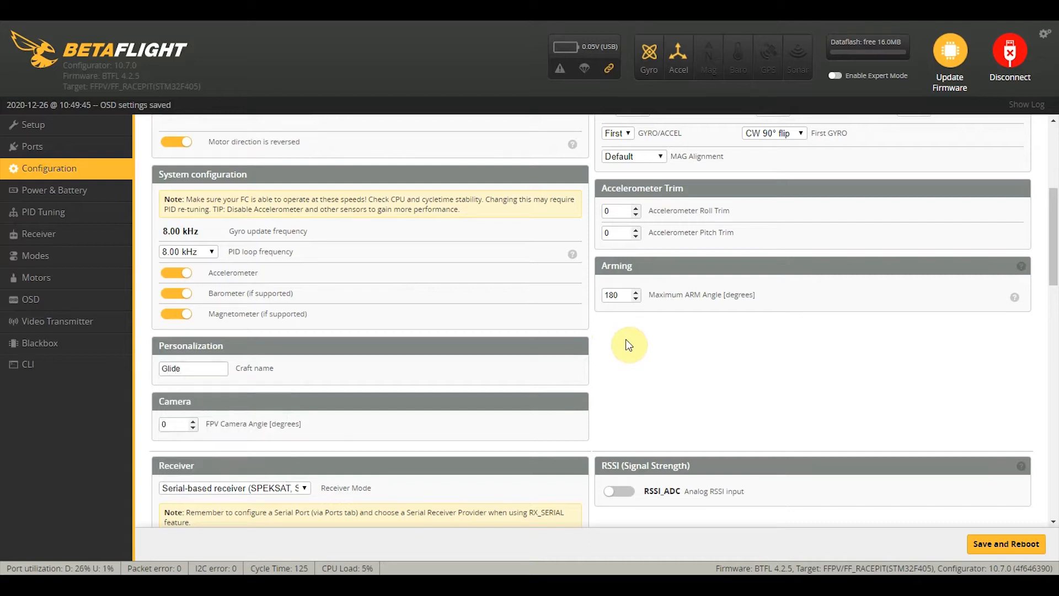
pyautogui.scroll(-13, 628, 345)
pyautogui.scroll(1, 497, 323)
pyautogui.scroll(5, 607, 362)
pyautogui.scroll(1, 409, 409)
pyautogui.scroll(-4, 558, 412)
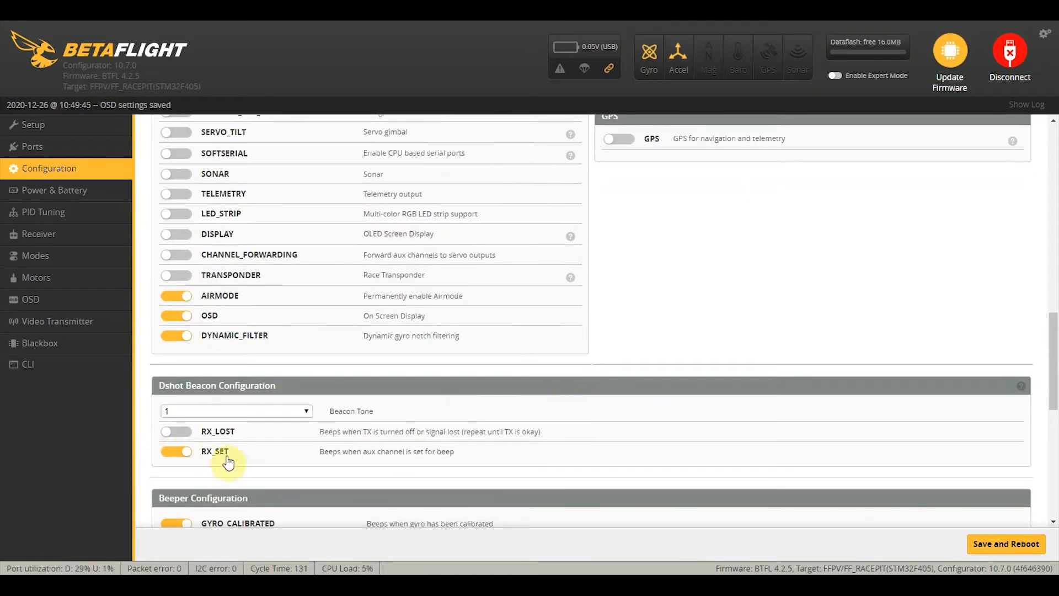
pyautogui.scroll(1, 706, 418)
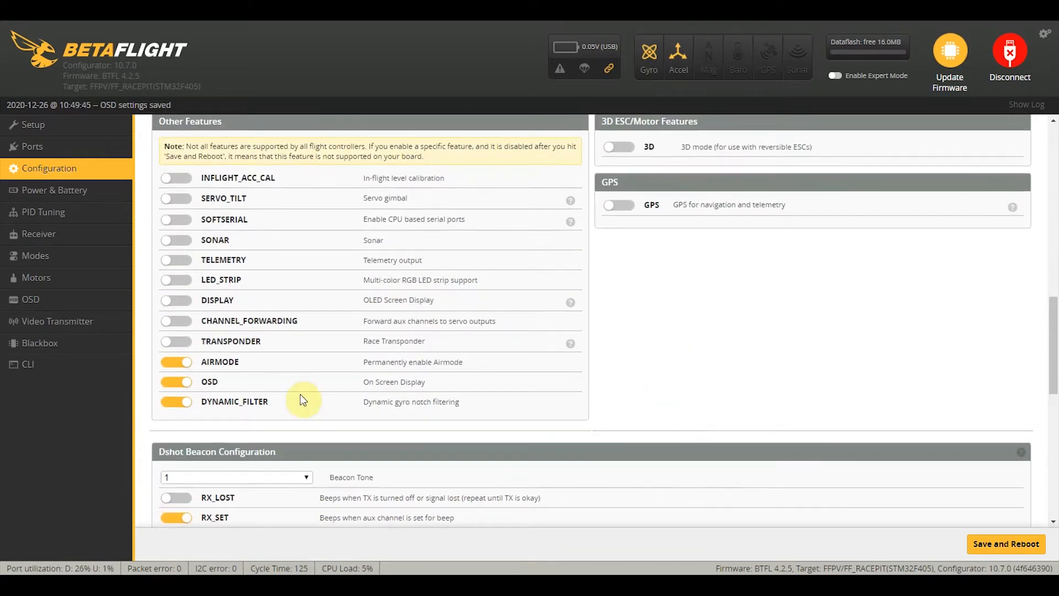
pyautogui.scroll(10, 771, 386)
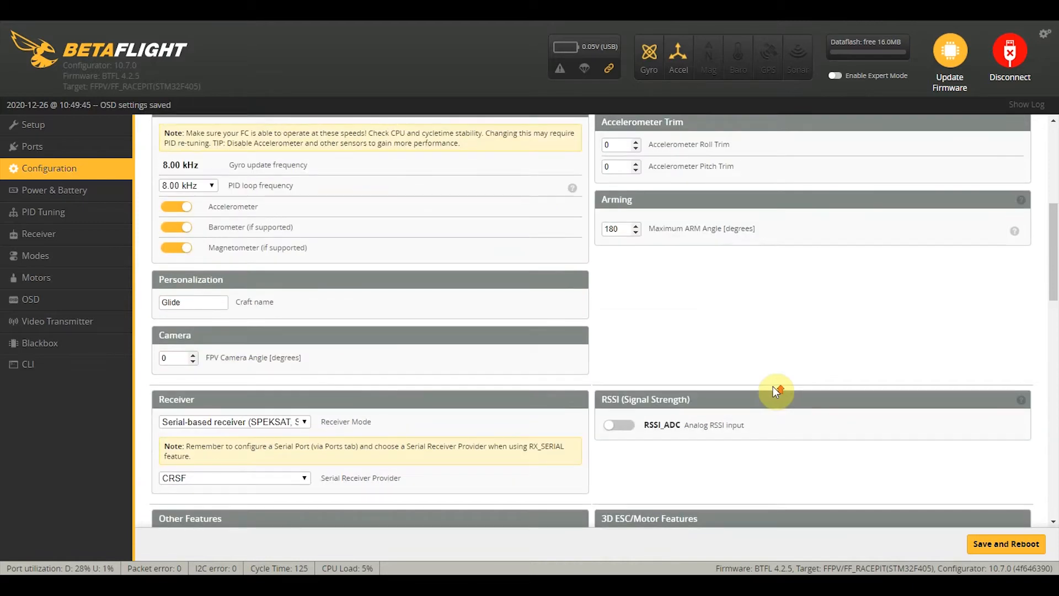
pyautogui.scroll(-15, 707, 330)
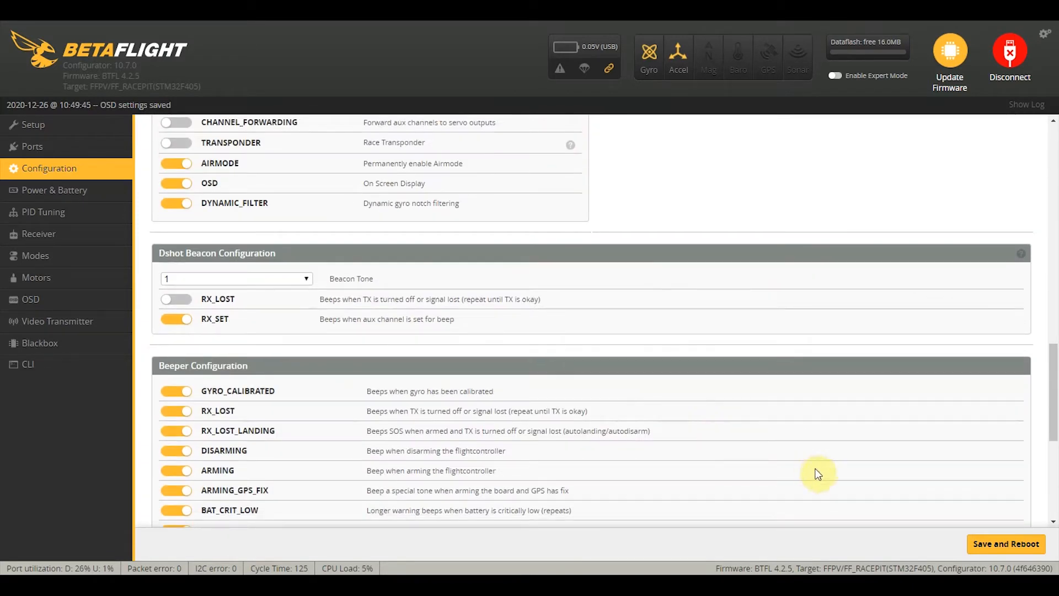
pyautogui.click(1005, 544)
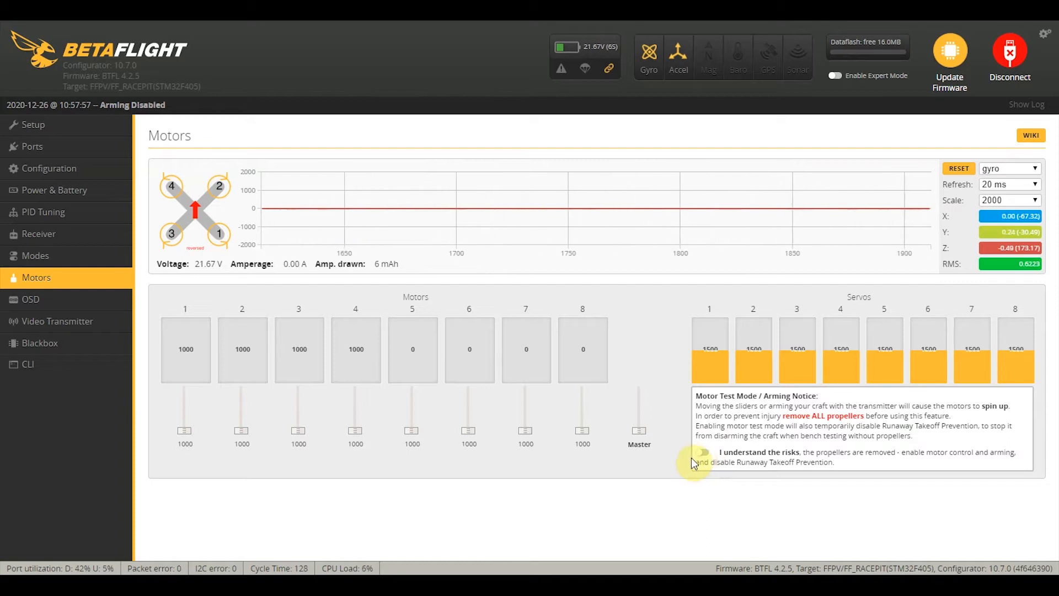
# Enable motor test mode, spin motors 1 to 4 together at up to about 1040, and stop them to check their rotation.
pyautogui.click(702, 455)
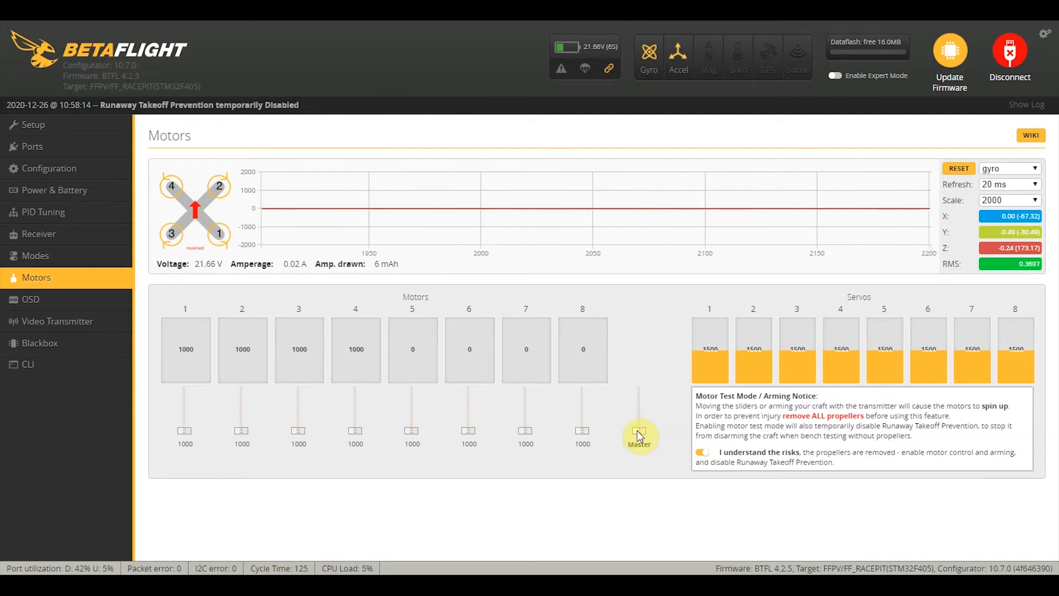
pyautogui.moveTo(637, 430); pyautogui.dragTo(637, 429)
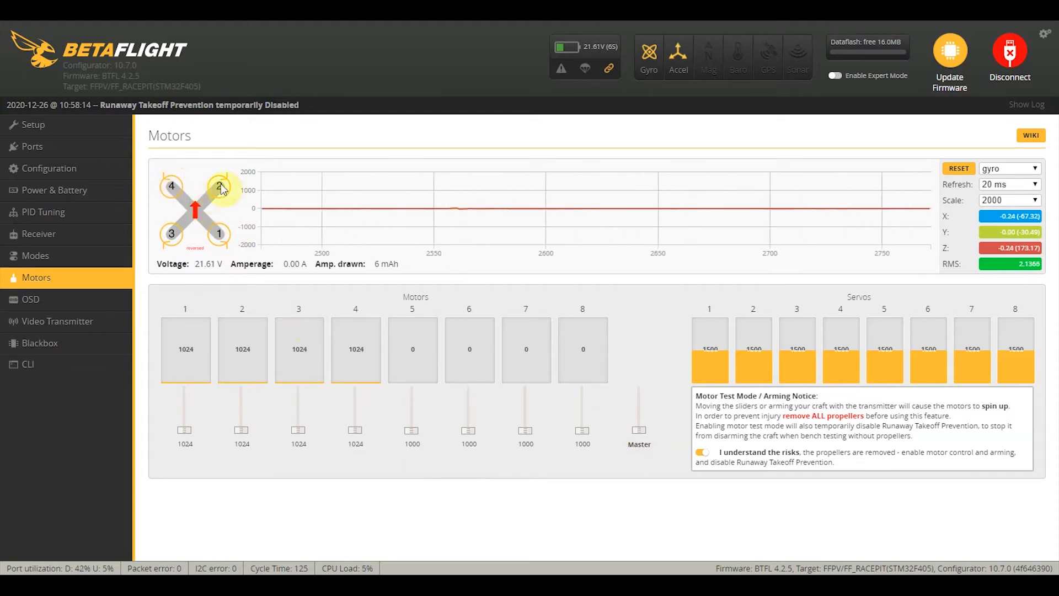
pyautogui.moveTo(639, 430); pyautogui.dragTo(637, 453)
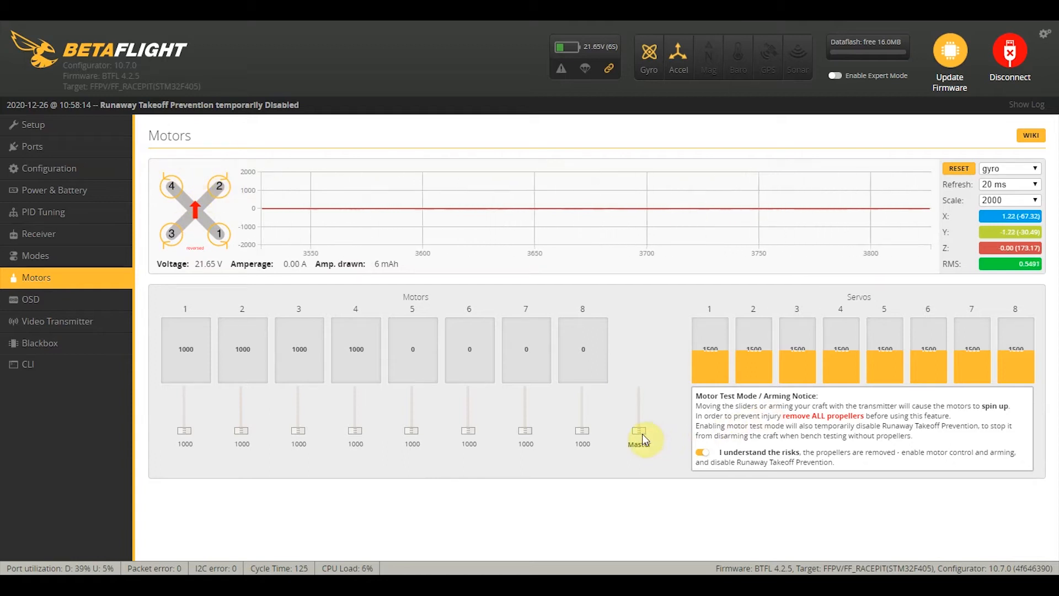
pyautogui.moveTo(640, 433); pyautogui.dragTo(641, 431)
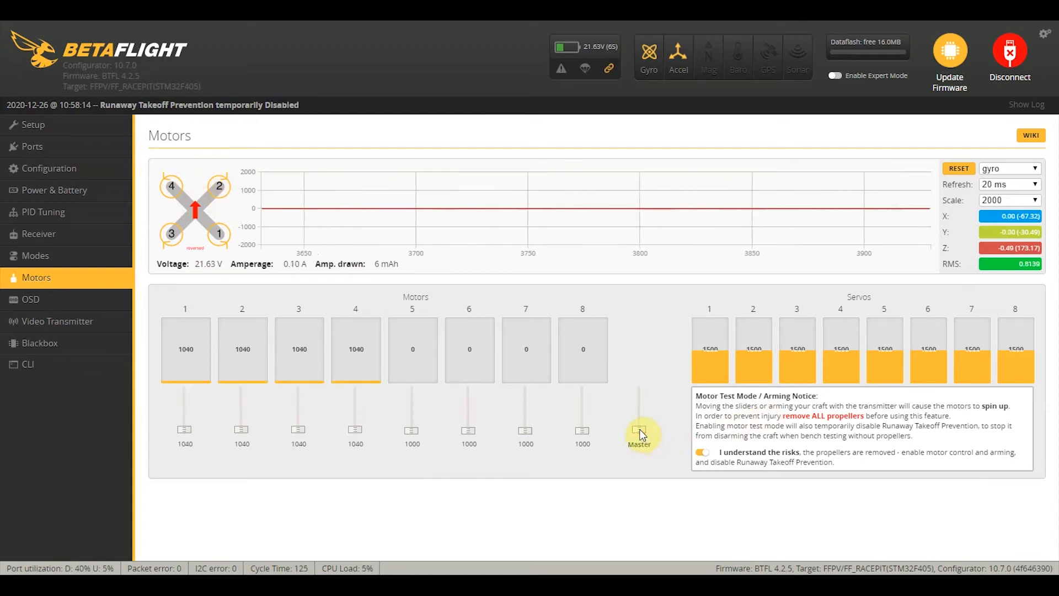
pyautogui.click(640, 430)
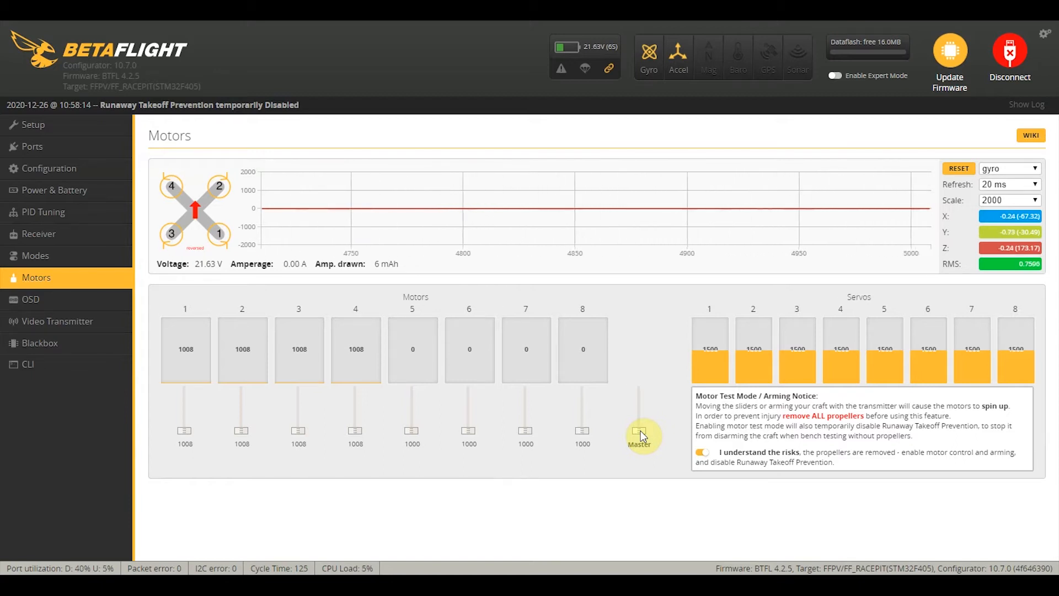
pyautogui.click(700, 455)
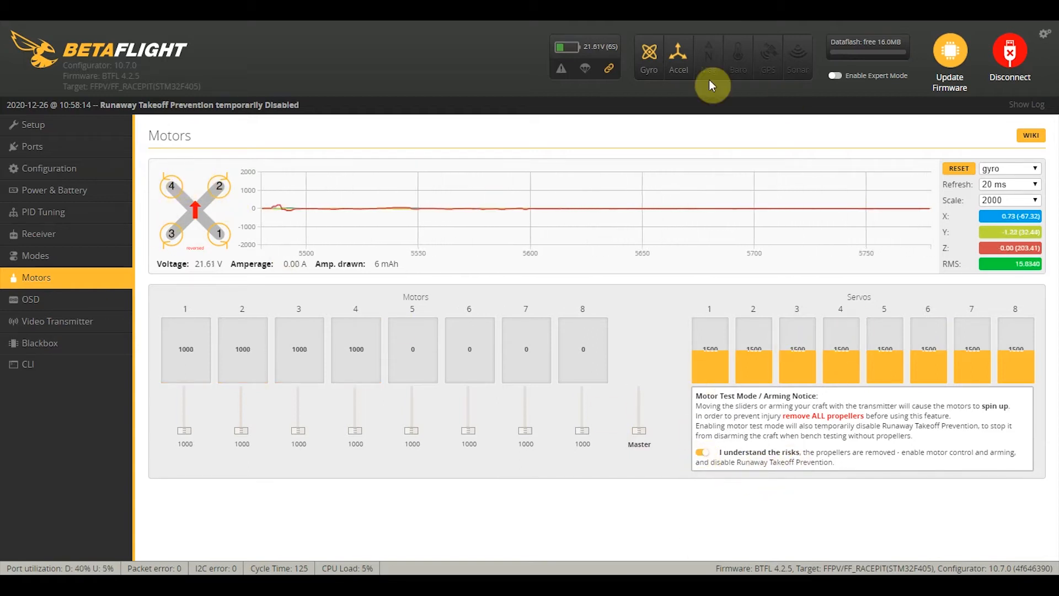
# Disconnect the flight controller, connect to it from BLHeliSuite32 on COM4 at 115200 baud, and read the setup of all four ESCs.
pyautogui.click(1009, 50)
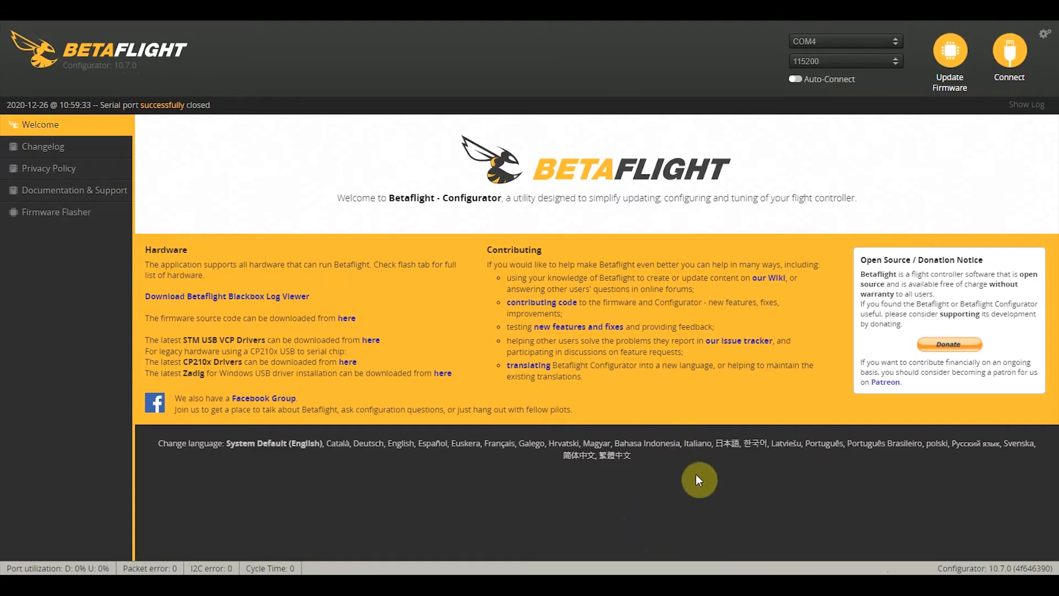
pyautogui.press('super')
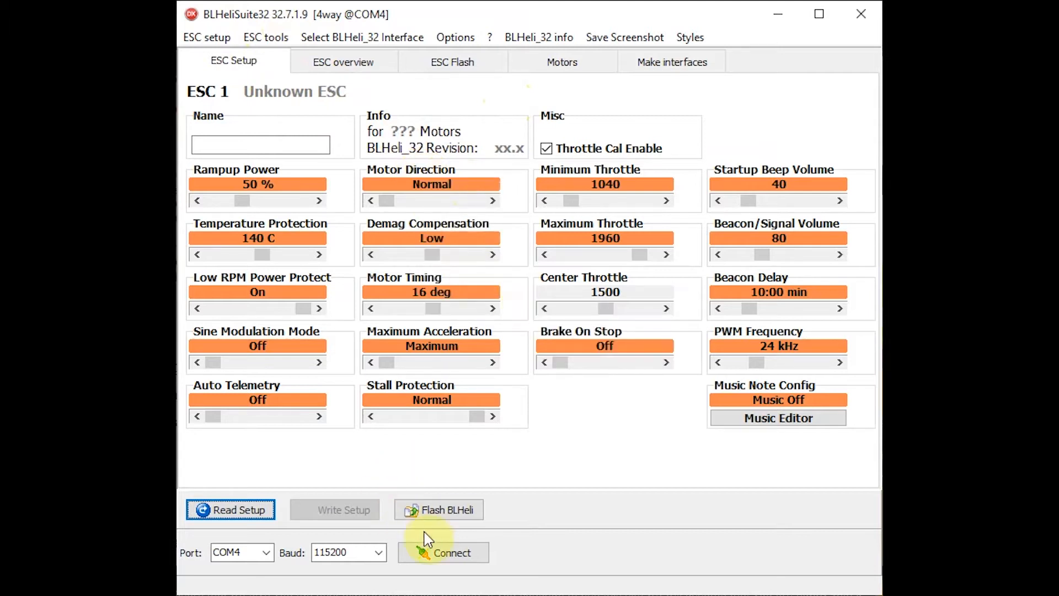
pyautogui.click(441, 554)
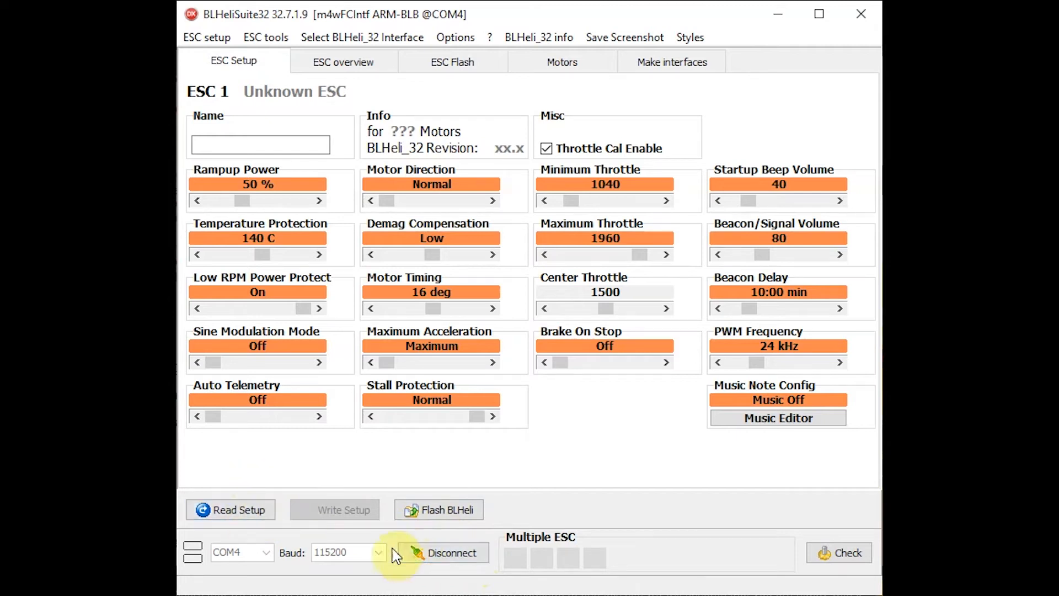
pyautogui.click(216, 503)
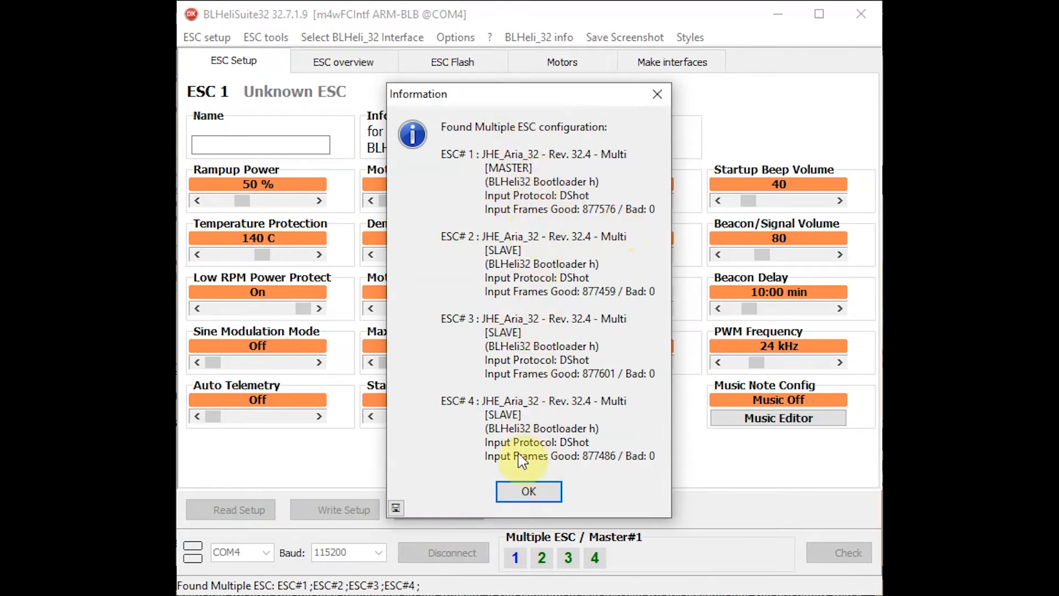
pyautogui.click(531, 491)
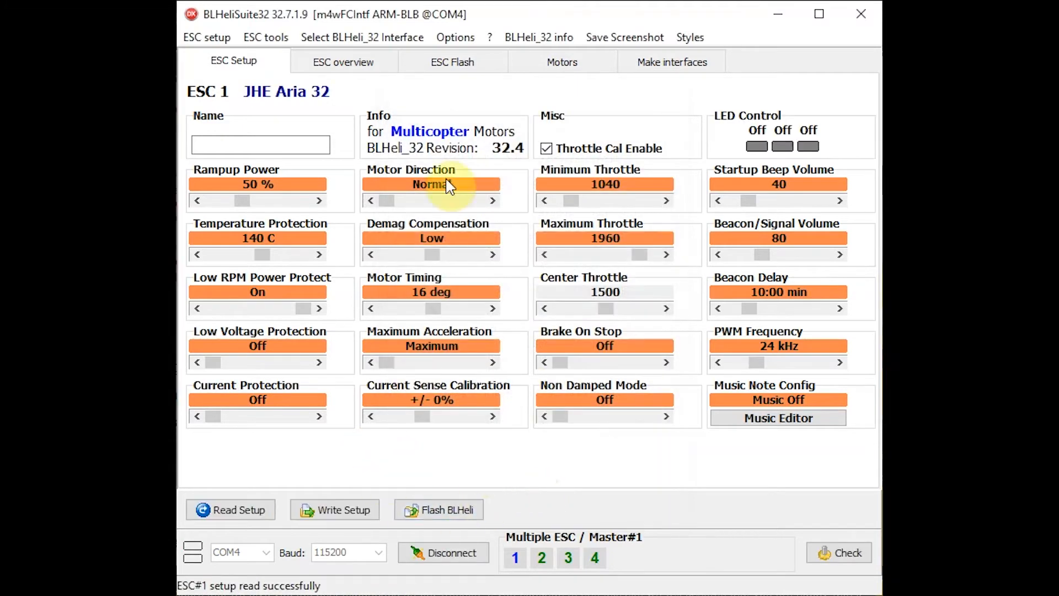
# Flash all four ESCs to firmware 32.7 while keeping their settings.
pyautogui.click(462, 63)
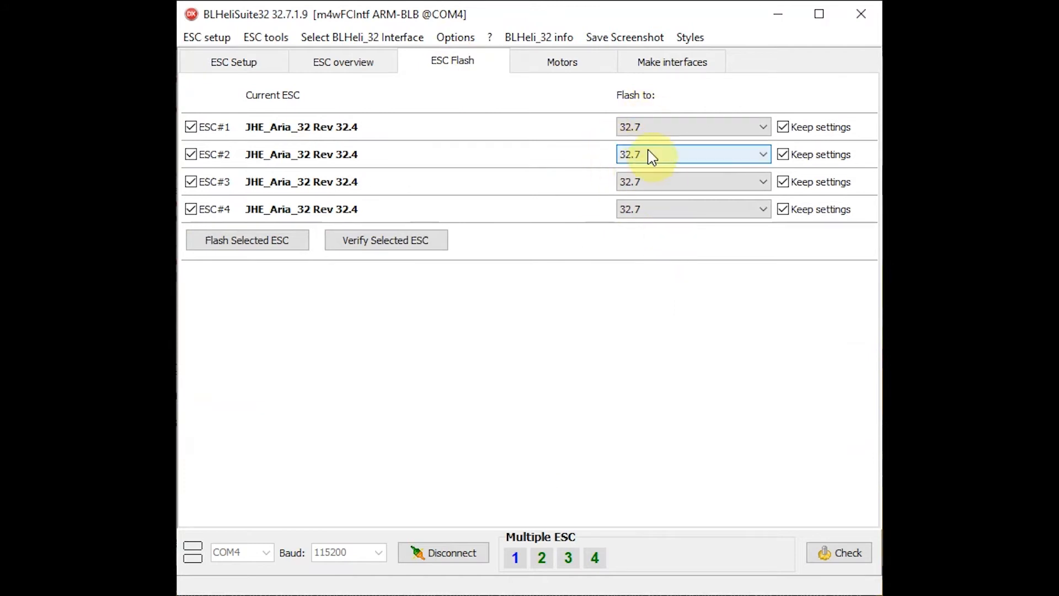
pyautogui.click(694, 128)
pyautogui.click(695, 128)
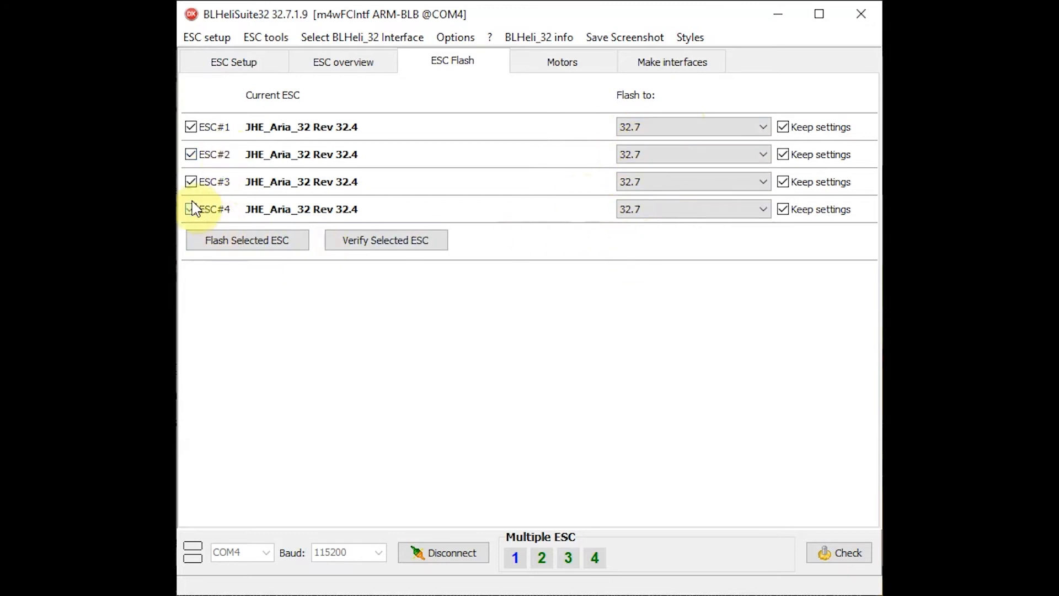
pyautogui.click(262, 241)
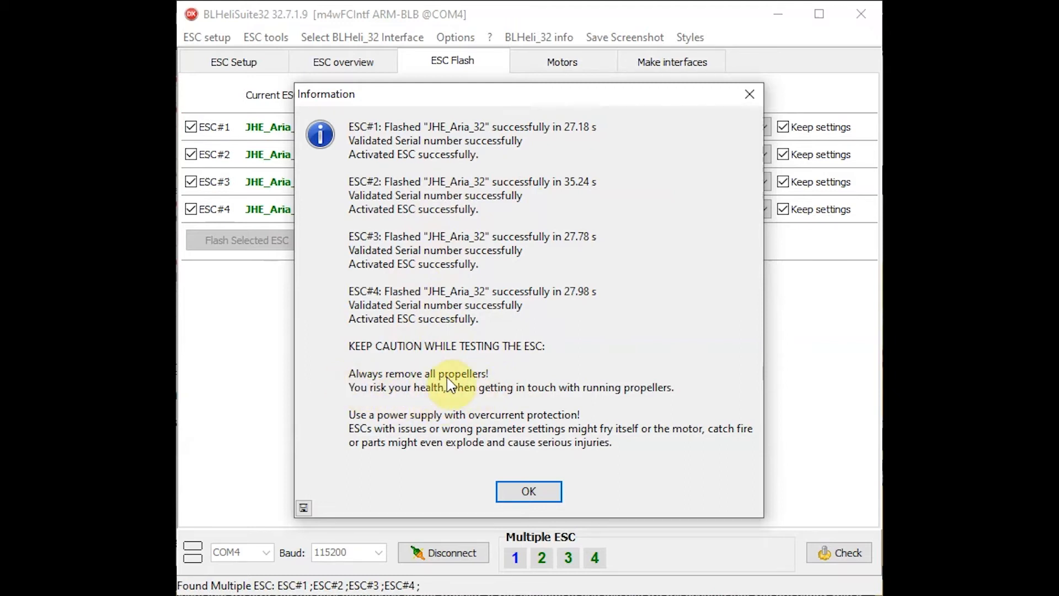
pyautogui.click(532, 492)
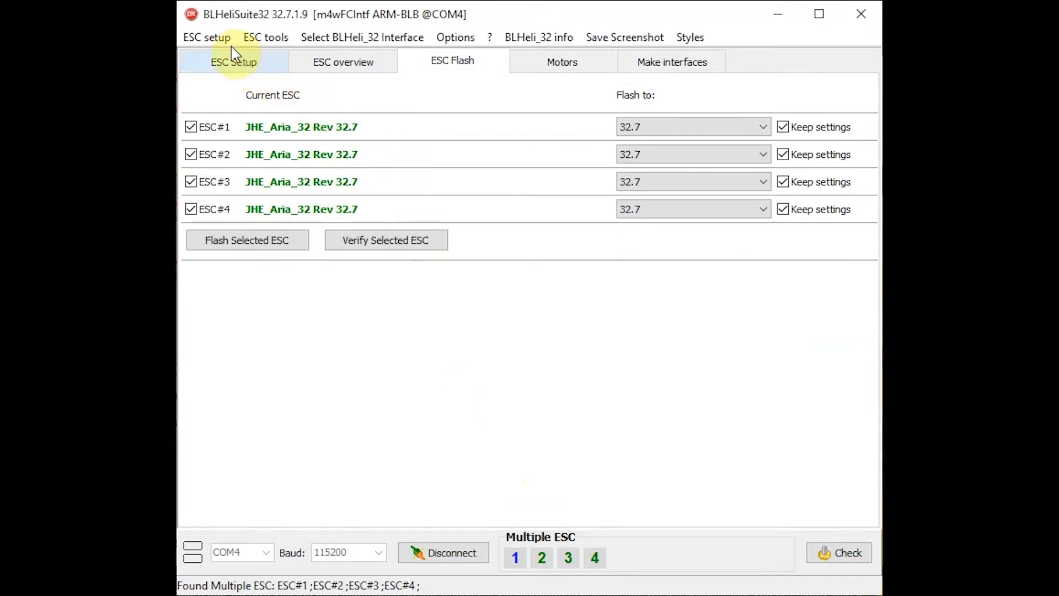
# Load the setup of ESC 3 alone, set its motor direction to Reversed, and write the setup to it.
pyautogui.click(223, 63)
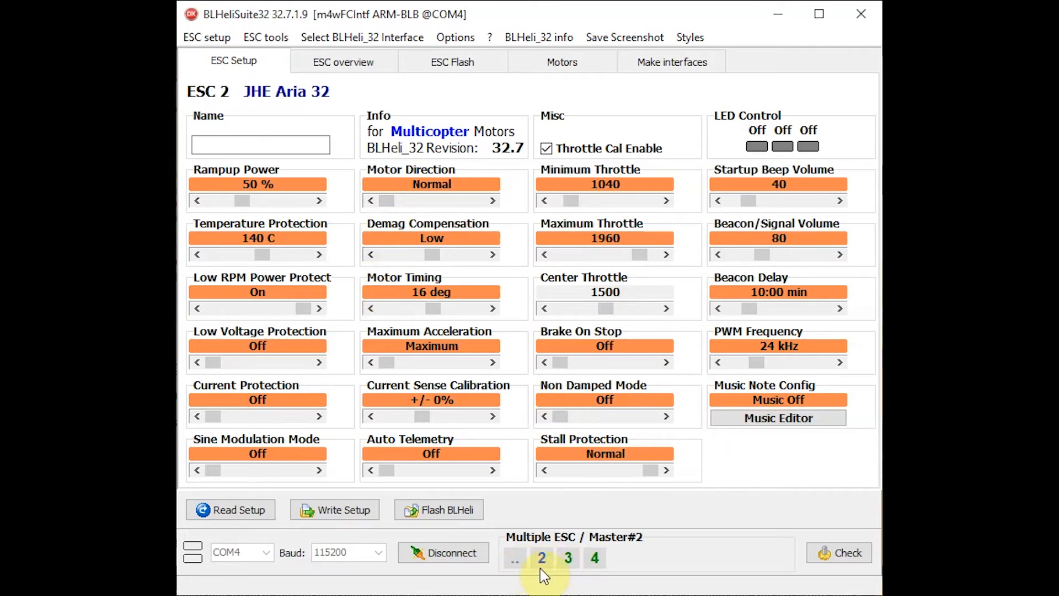
pyautogui.click(584, 563)
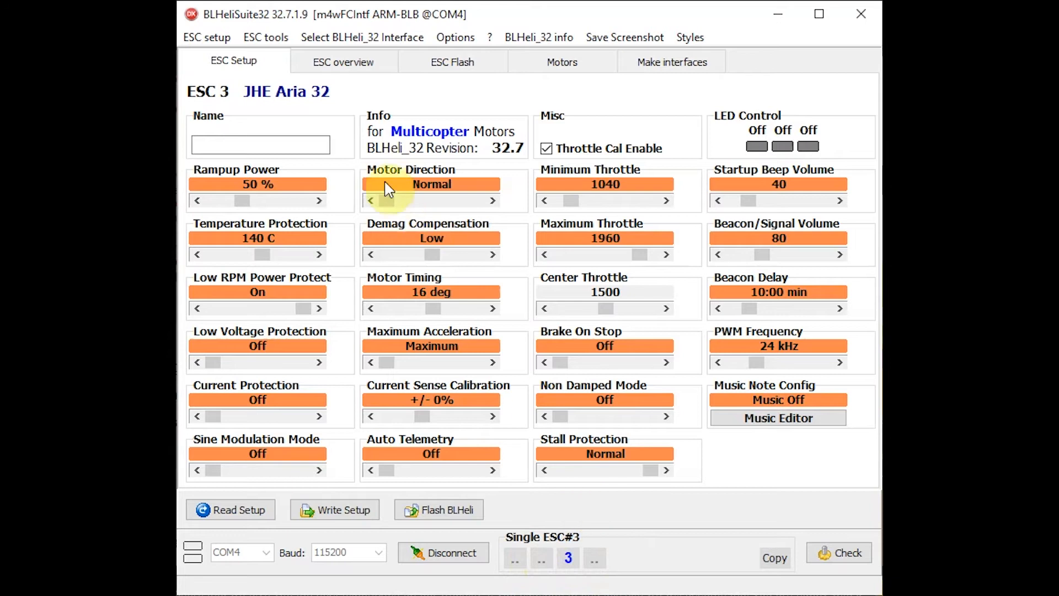
pyautogui.click(423, 190)
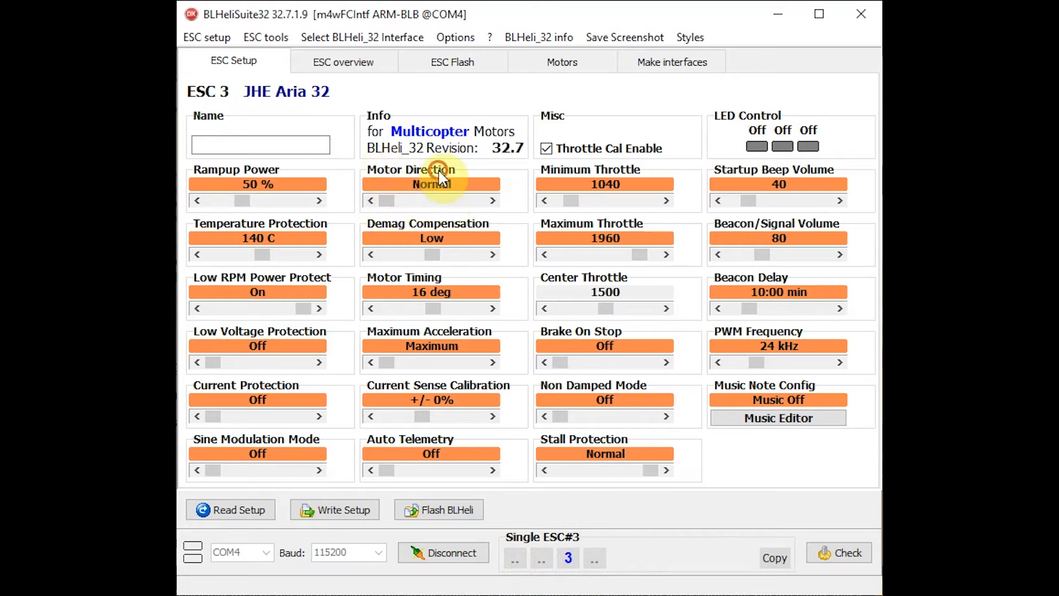
pyautogui.click(492, 200)
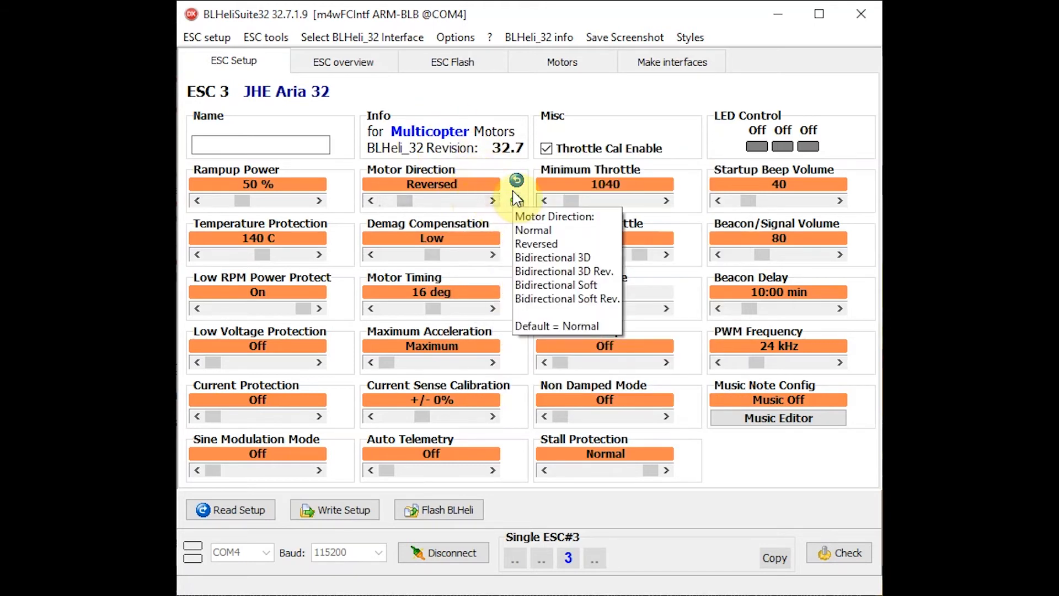
pyautogui.click(361, 511)
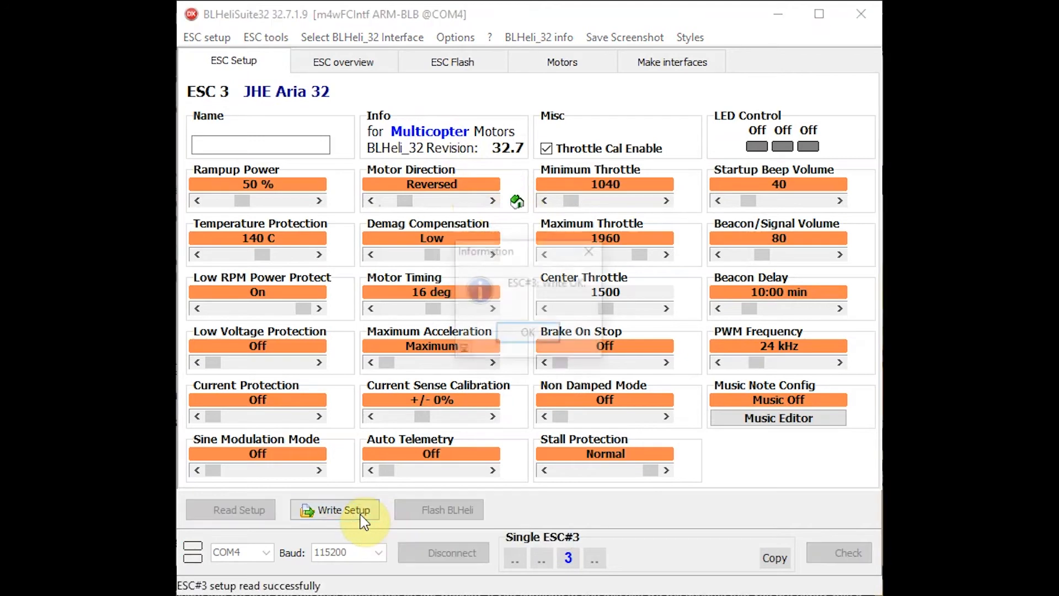
pyautogui.click(533, 341)
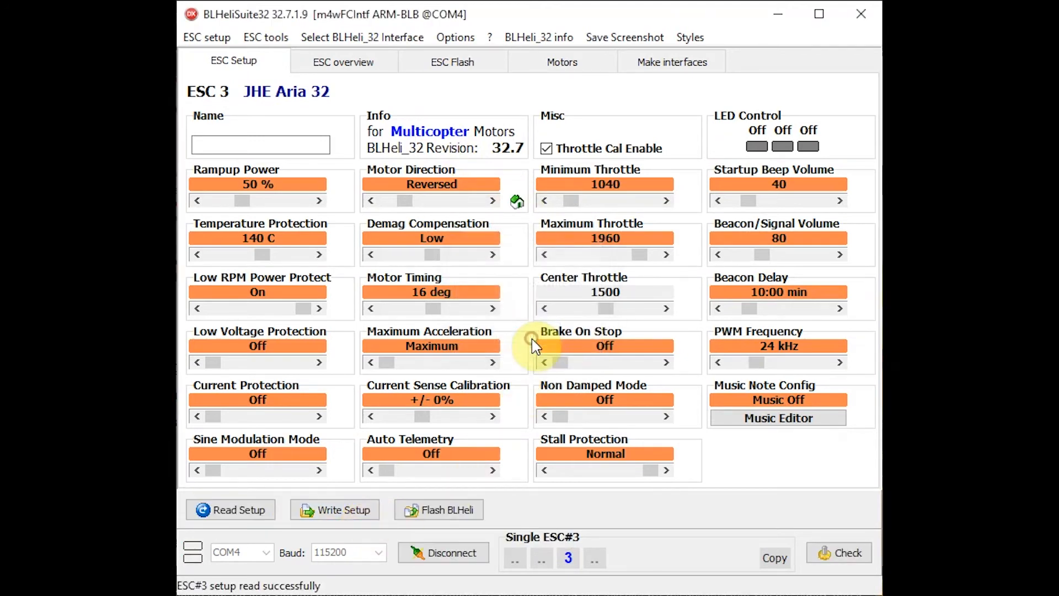
# Dismiss the ESC restart notice, enable motor control, and spin motor 3 alone at up to about 1060 before stopping it to check its direction.
pyautogui.click(555, 71)
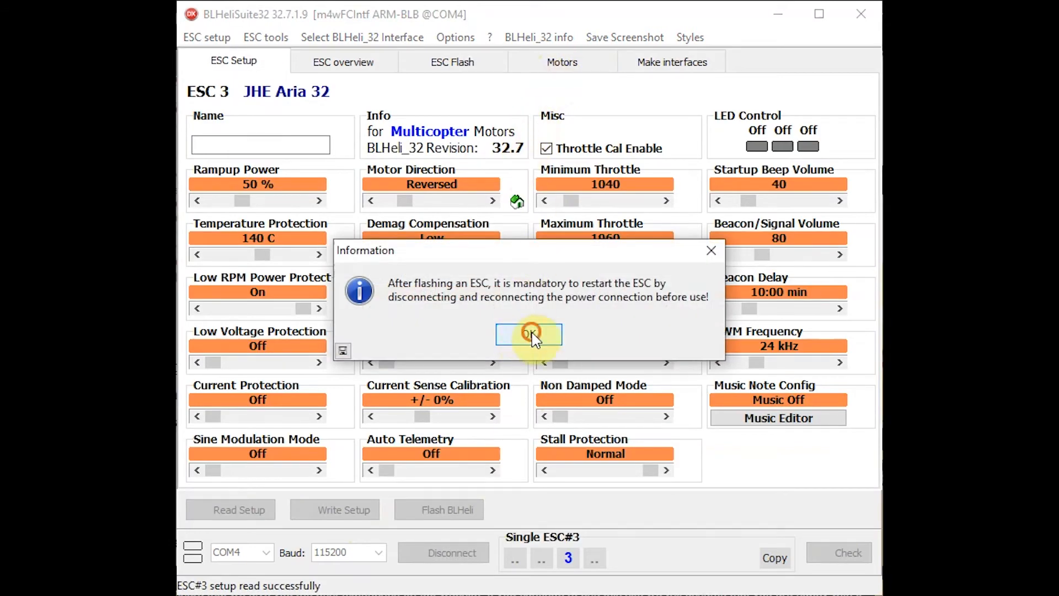
pyautogui.click(531, 334)
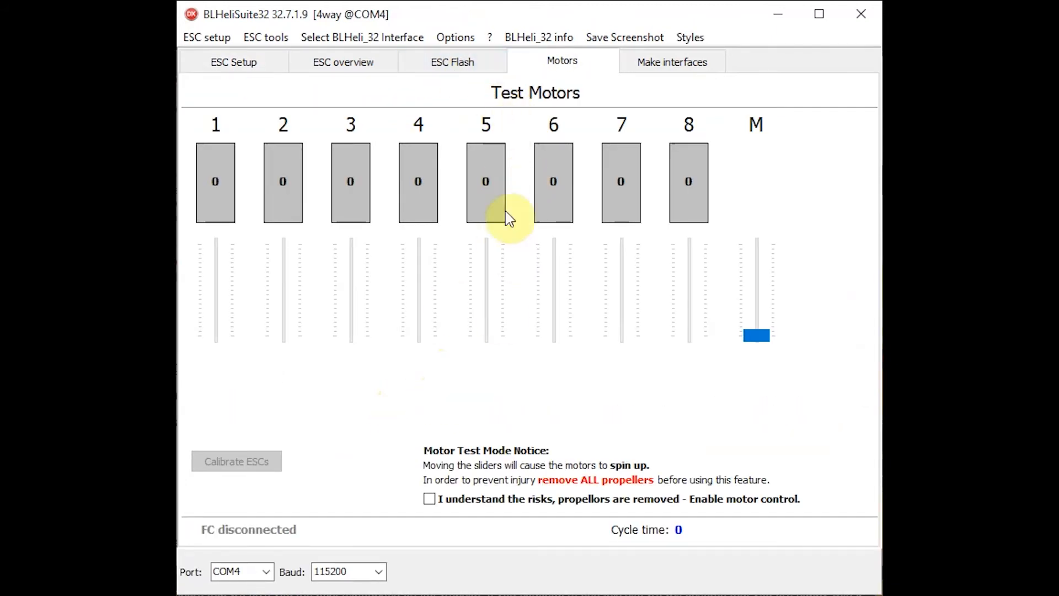
pyautogui.click(431, 499)
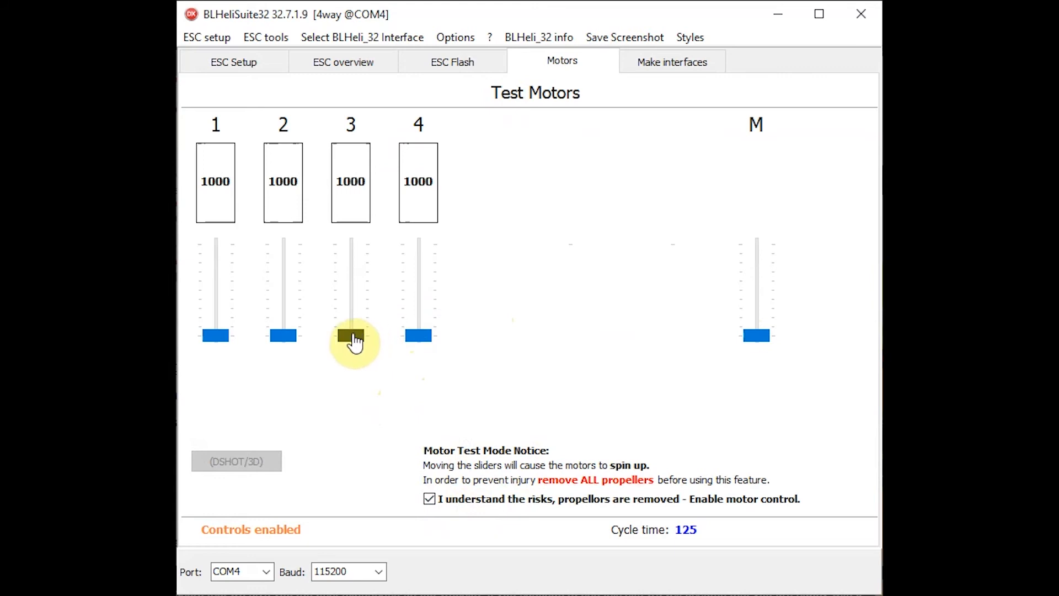
pyautogui.moveTo(351, 342); pyautogui.dragTo(354, 338)
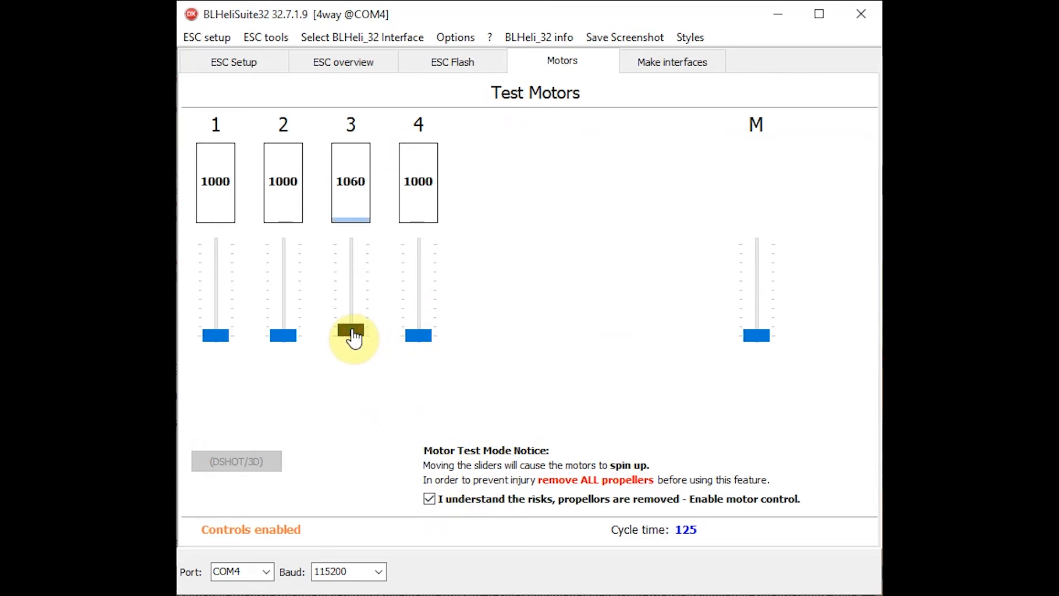
pyautogui.moveTo(353, 337)
pyautogui.mouseDown()
pyautogui.moveTo(351, 353)
pyautogui.moveTo(360, 346)
pyautogui.mouseUp()
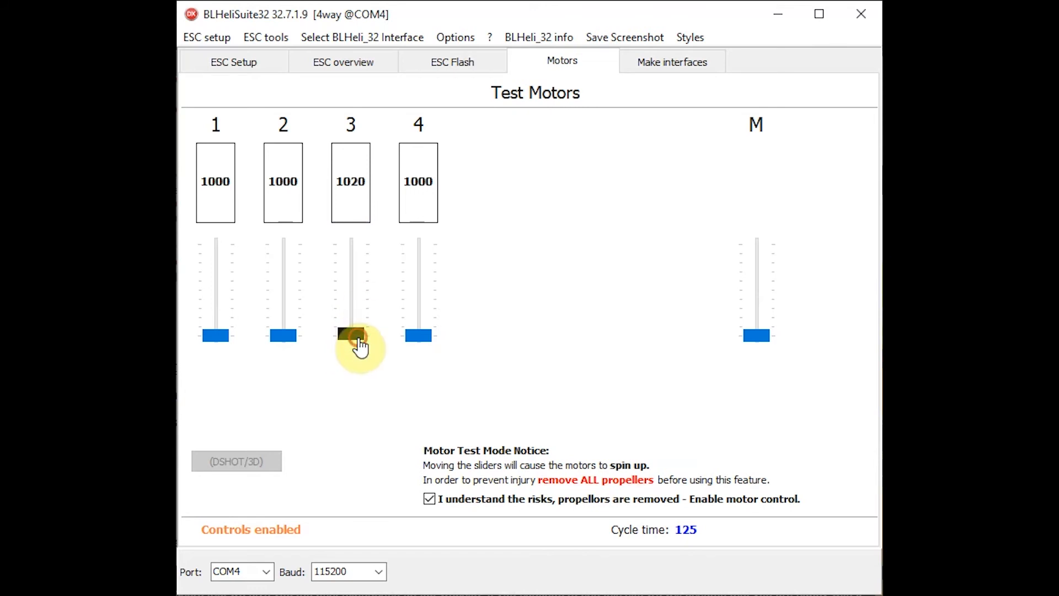
pyautogui.moveTo(759, 348); pyautogui.dragTo(759, 347)
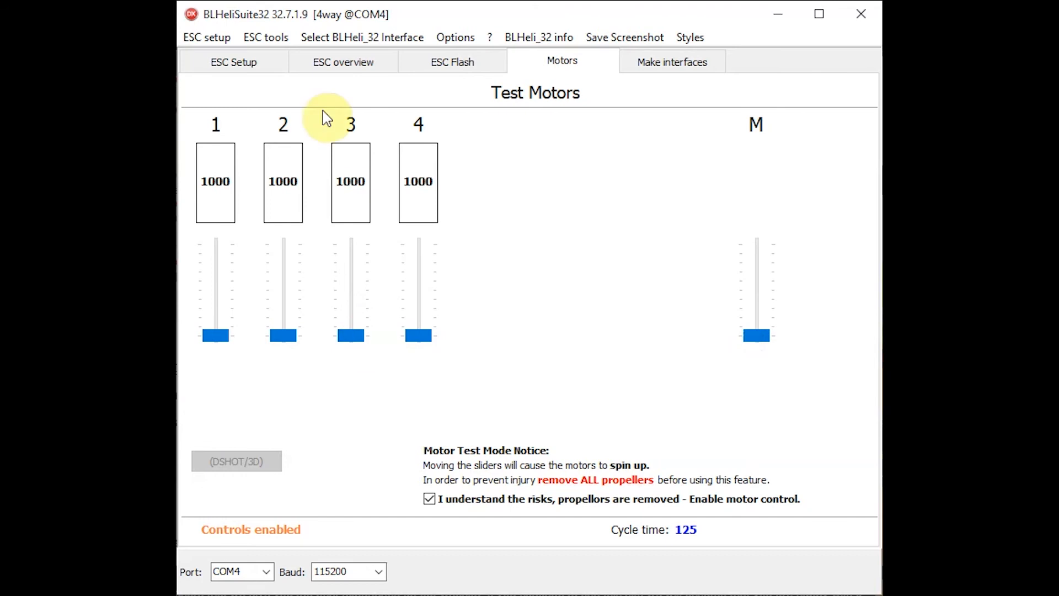
pyautogui.click(260, 64)
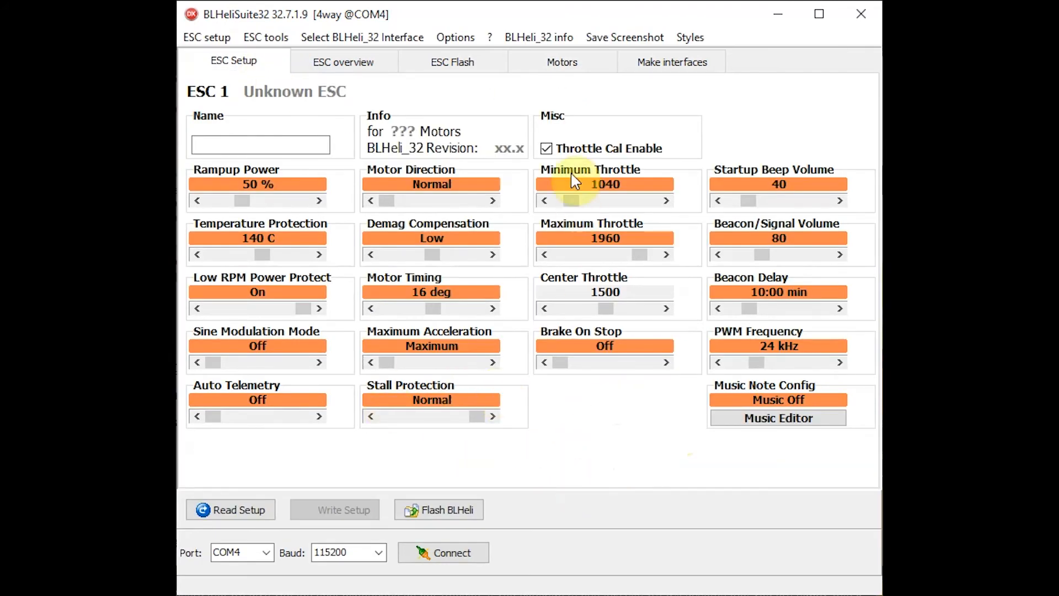
pyautogui.click(563, 62)
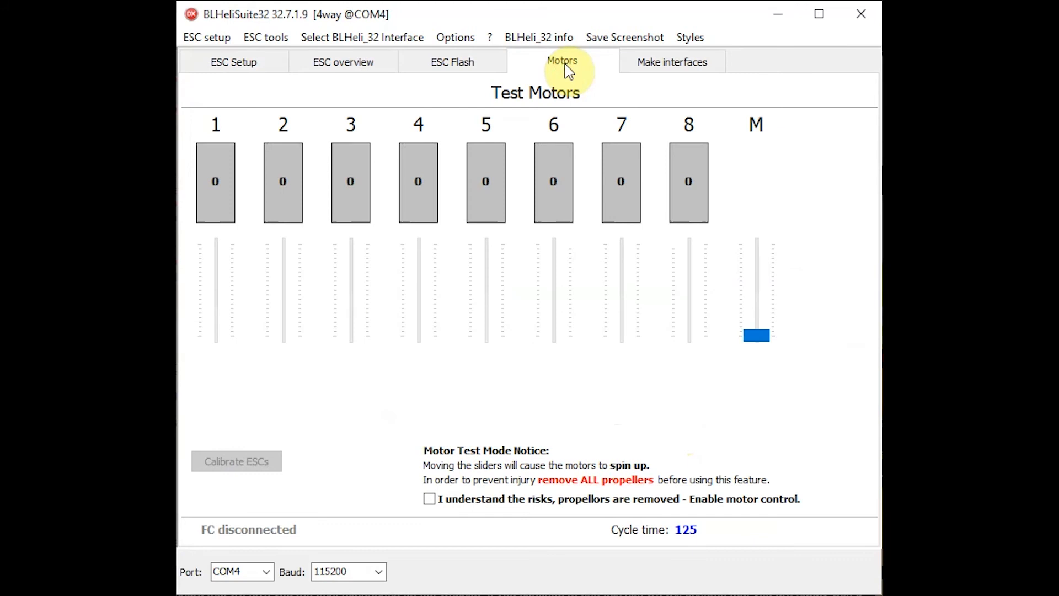
pyautogui.click(216, 65)
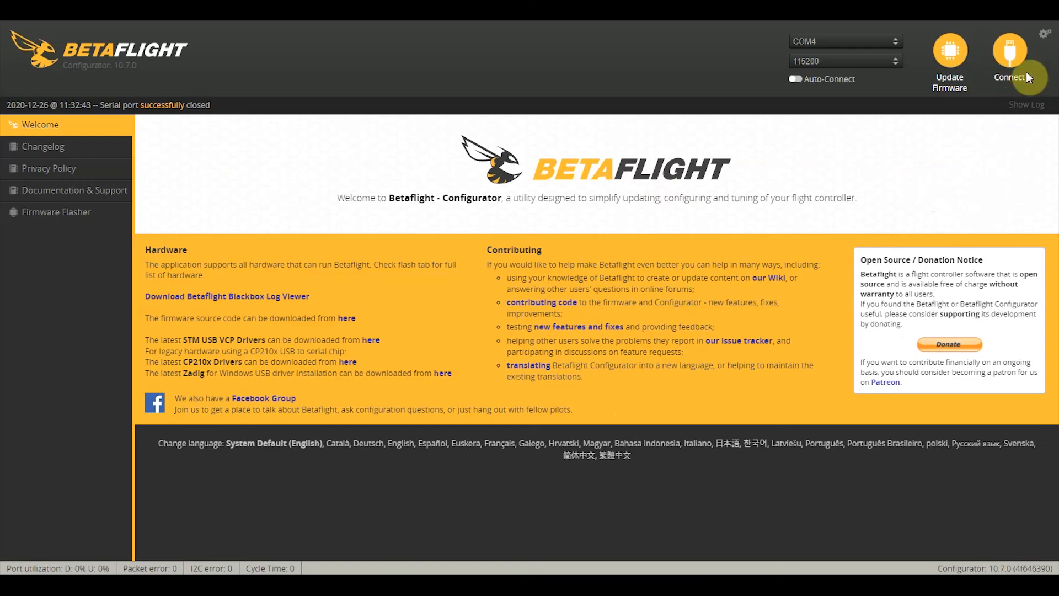
# Switch to Betaflight Configurator, connect to the flight controller, enable Bidirectional DShot, and save the configuration with a reboot.
pyautogui.click(1018, 66)
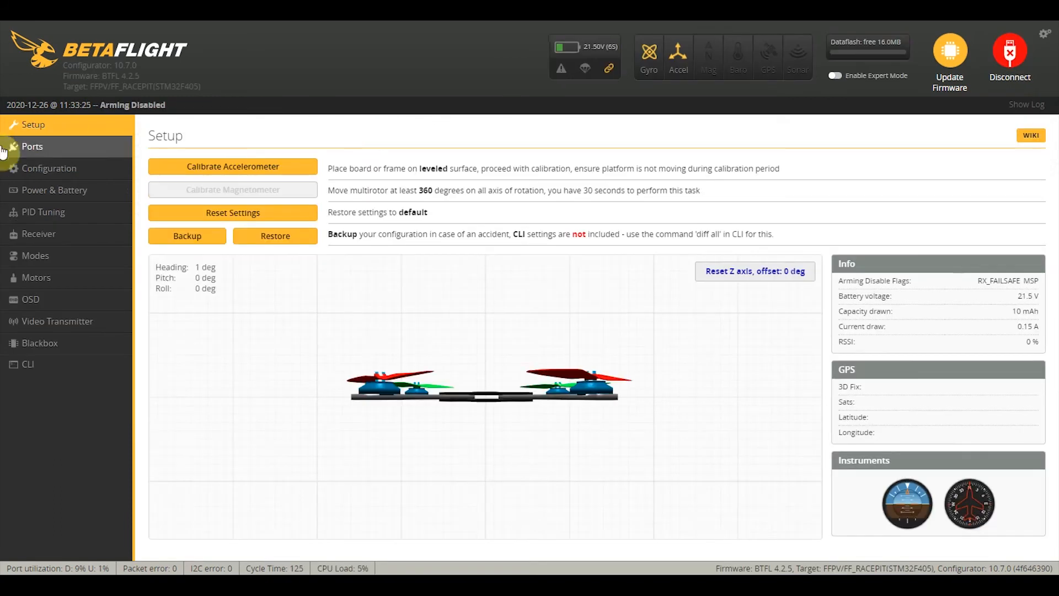
pyautogui.click(66, 173)
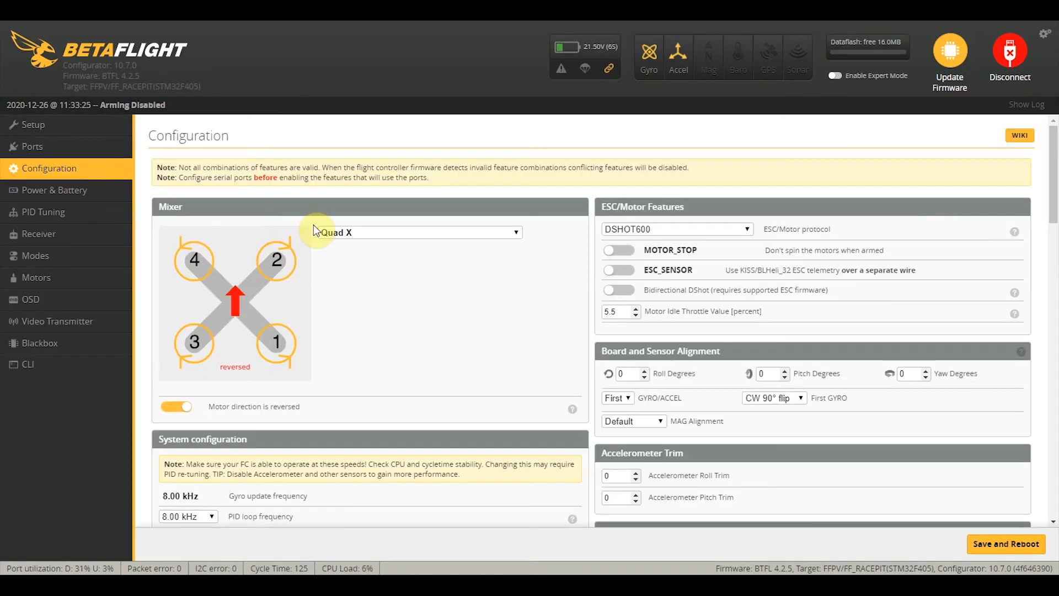
pyautogui.click(617, 296)
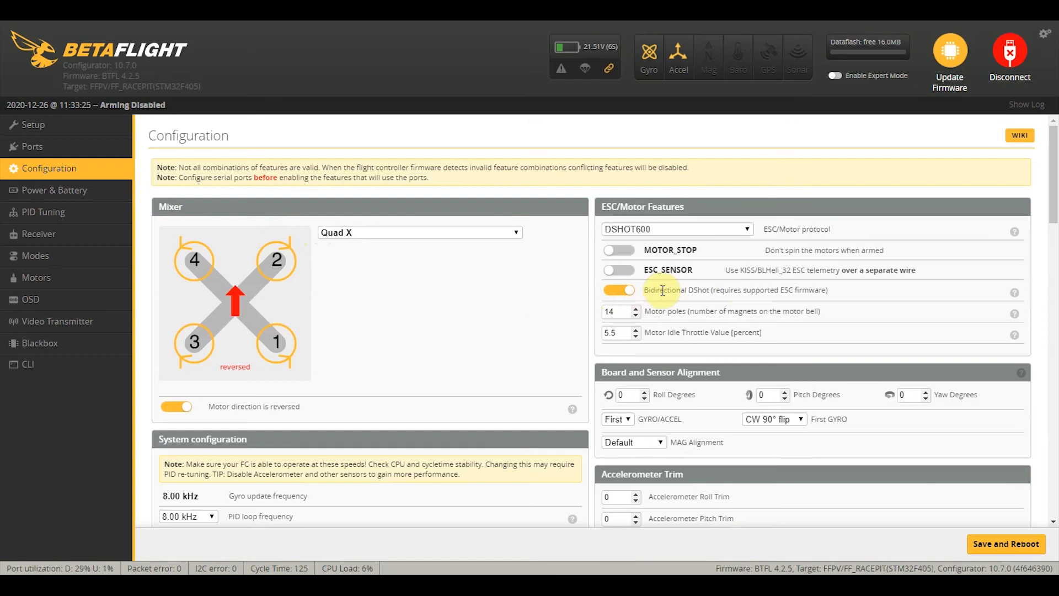
pyautogui.scroll(-1, 684, 306)
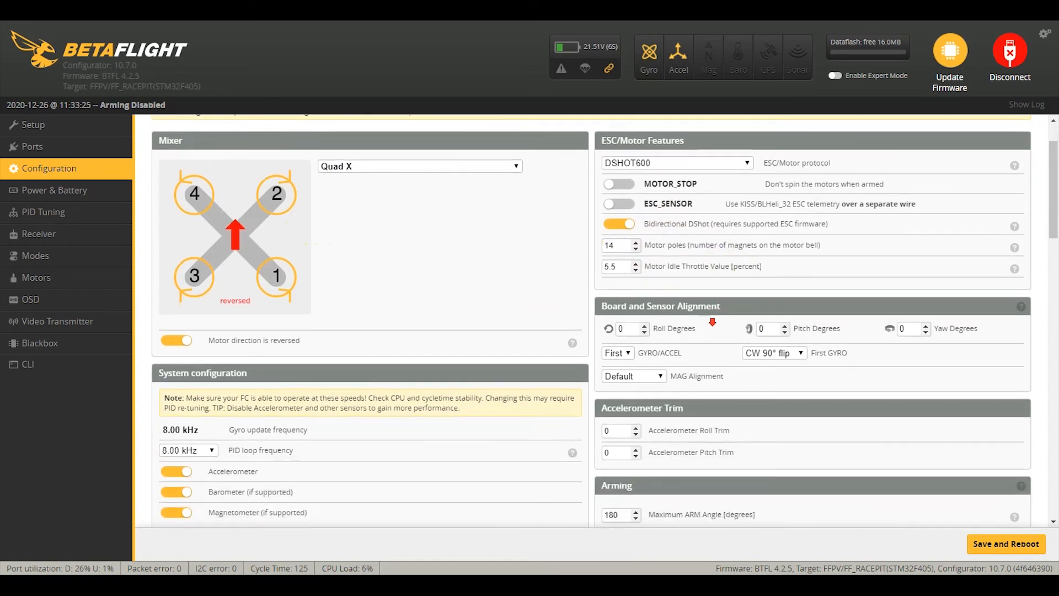
pyautogui.click(1016, 544)
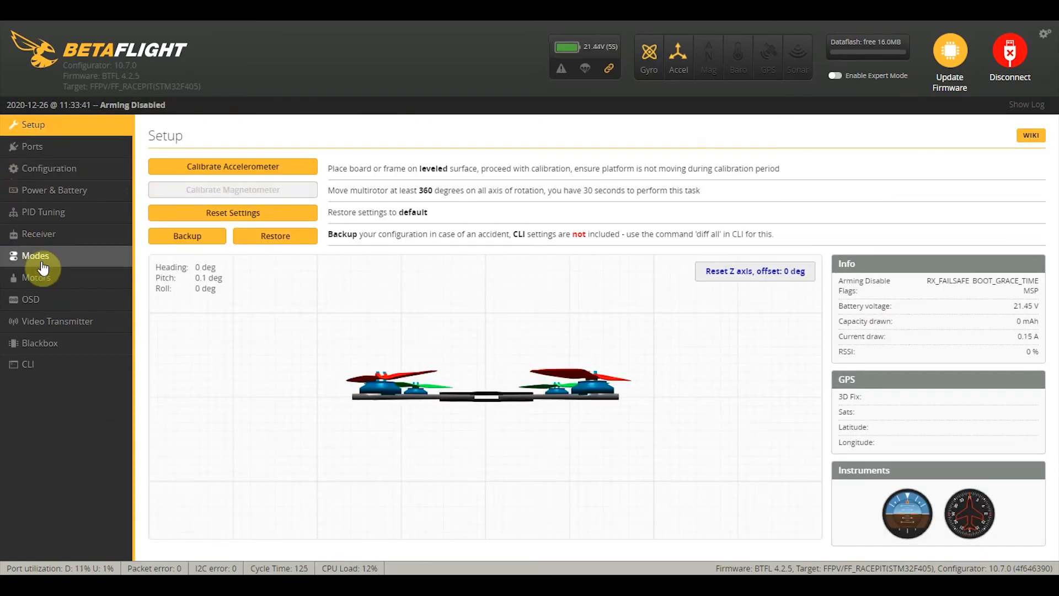
# Enable motor test mode, spin motors 1 to 4 together at about 1073 to check their RPM telemetry, and bring them back to a stop.
pyautogui.click(42, 273)
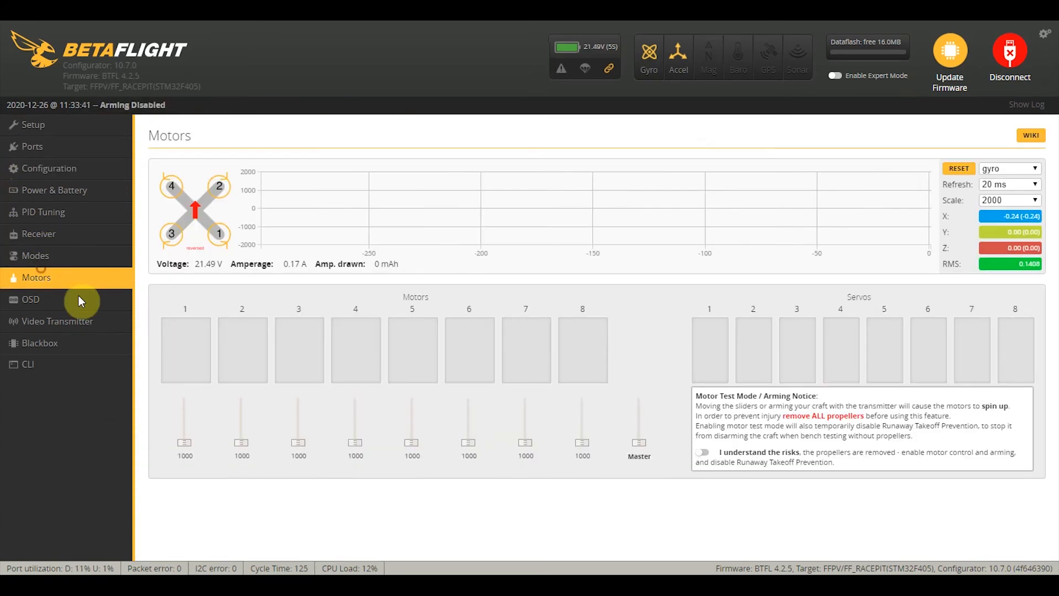
pyautogui.click(703, 452)
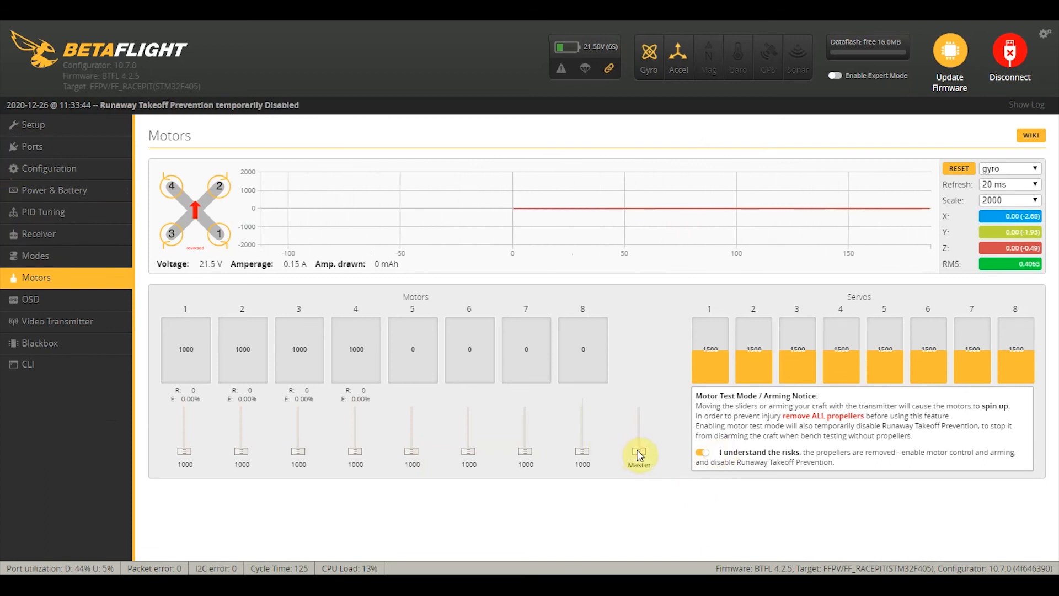
pyautogui.moveTo(637, 450); pyautogui.dragTo(636, 447)
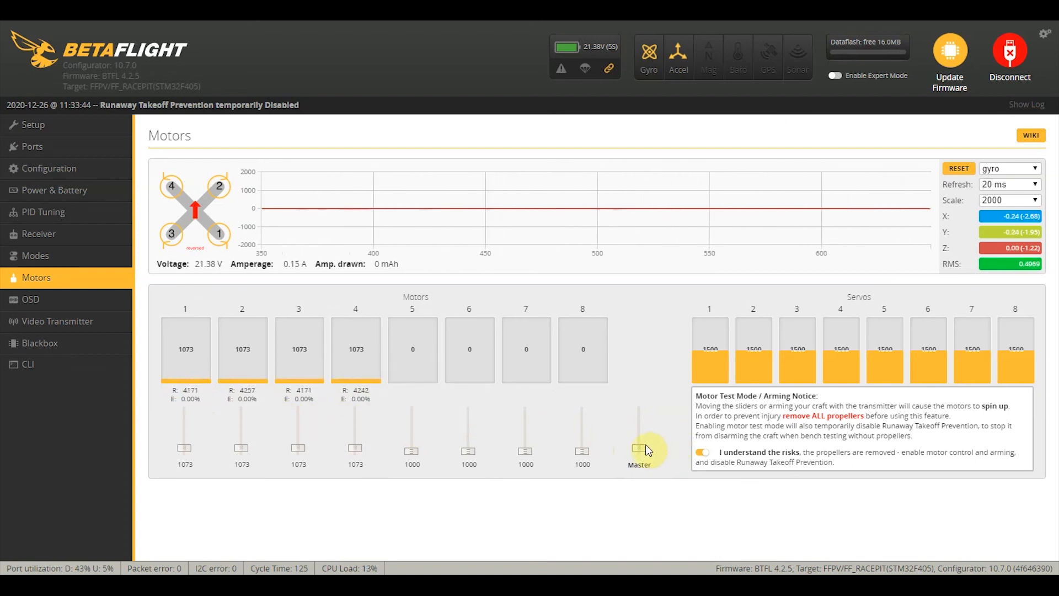
pyautogui.moveTo(641, 449); pyautogui.dragTo(642, 452)
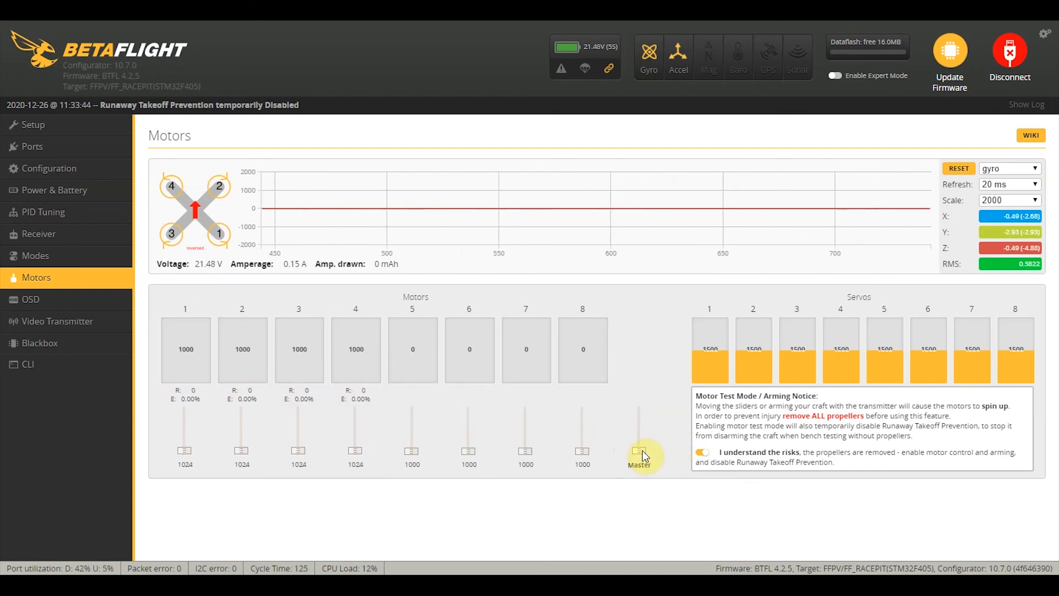